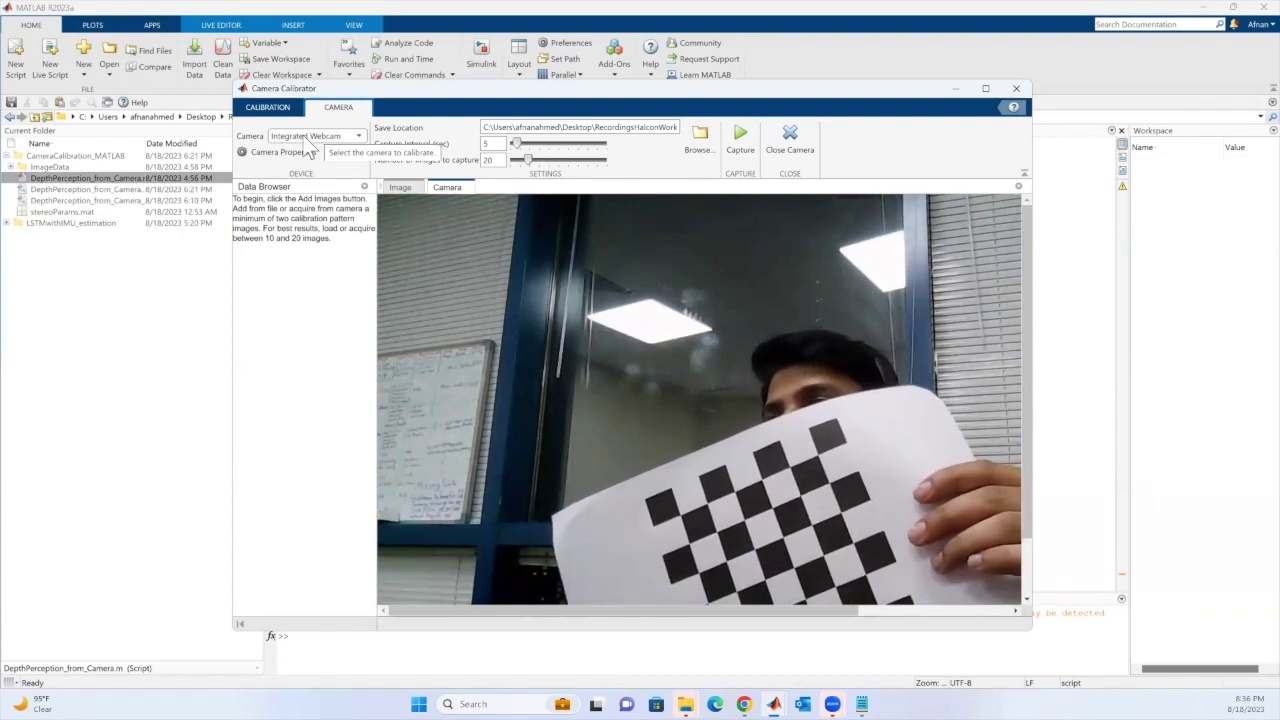
# Step: Capture 18 checkerboard images from the Integrated Webcam at a 1-second interval and stop the capture
pyautogui.click(321, 137)
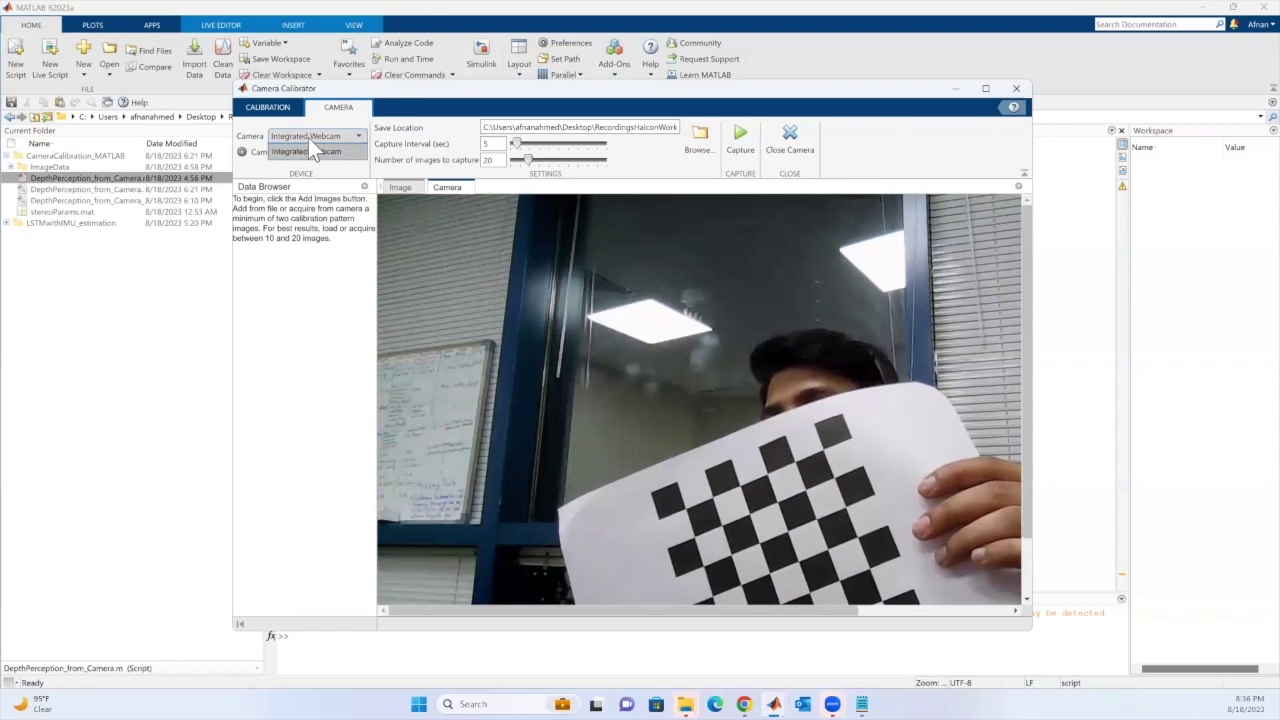
pyautogui.click(309, 138)
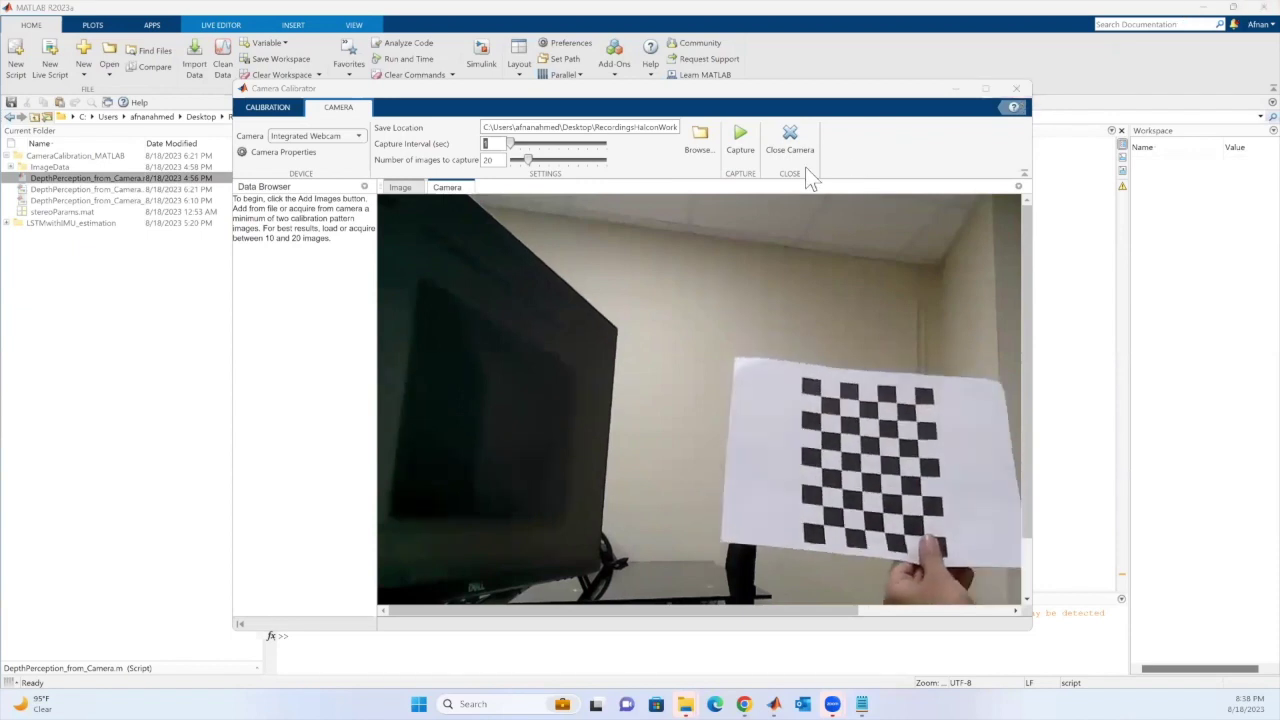
pyautogui.click(749, 135)
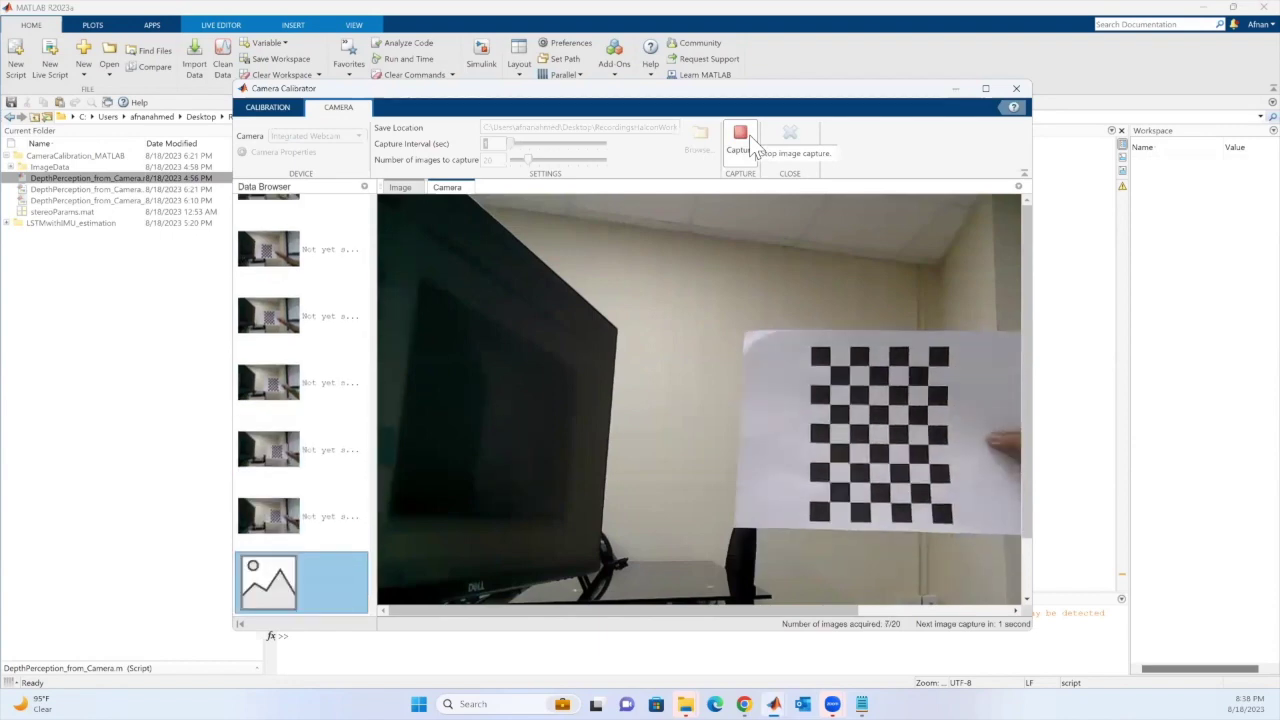
pyautogui.click(741, 138)
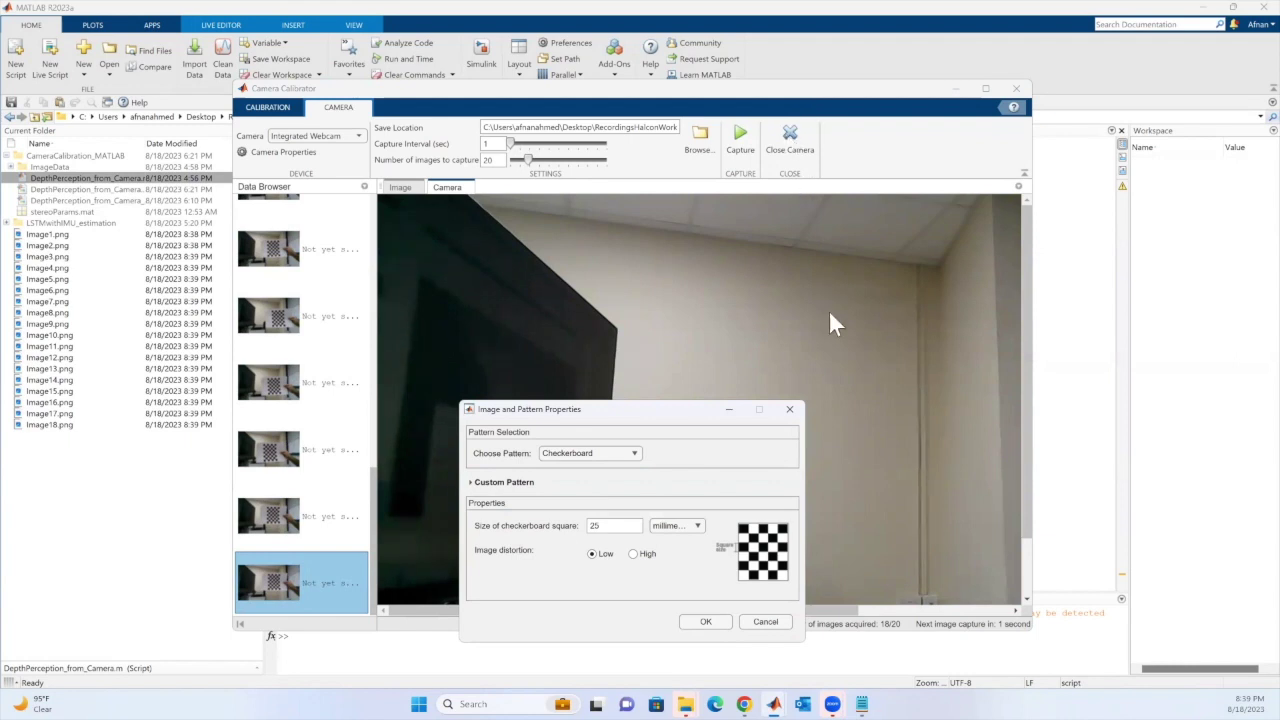
# Step: Keep the Checkerboard pattern, set the checkerboard square size to 21 millimeters with low image distortion, and confirm the properties
pyautogui.click(728, 343)
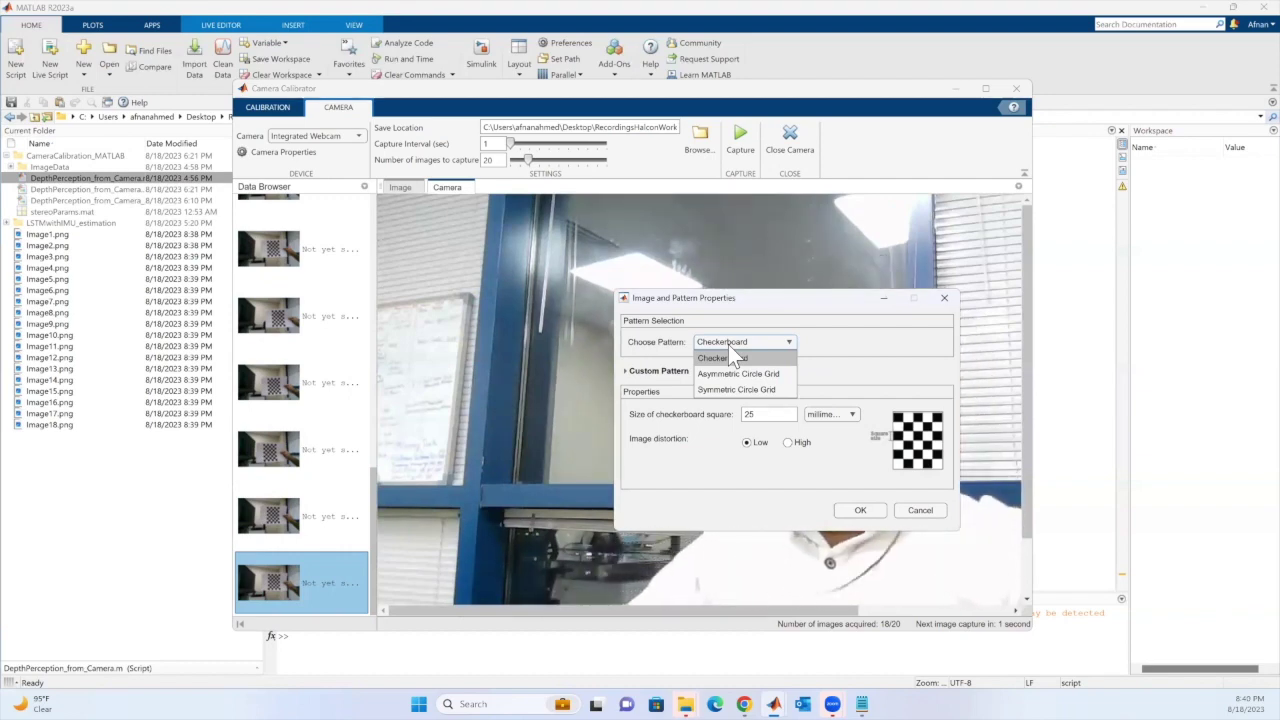
pyautogui.click(774, 414)
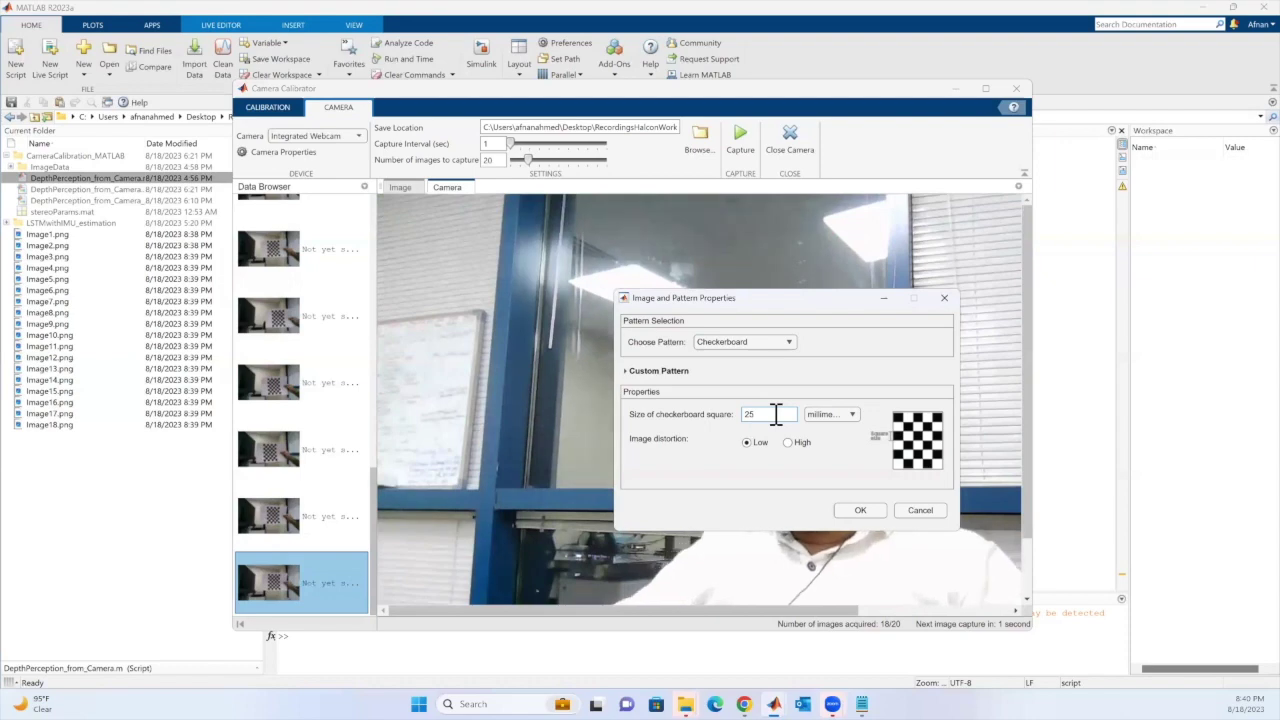
pyautogui.press('BackSpace')
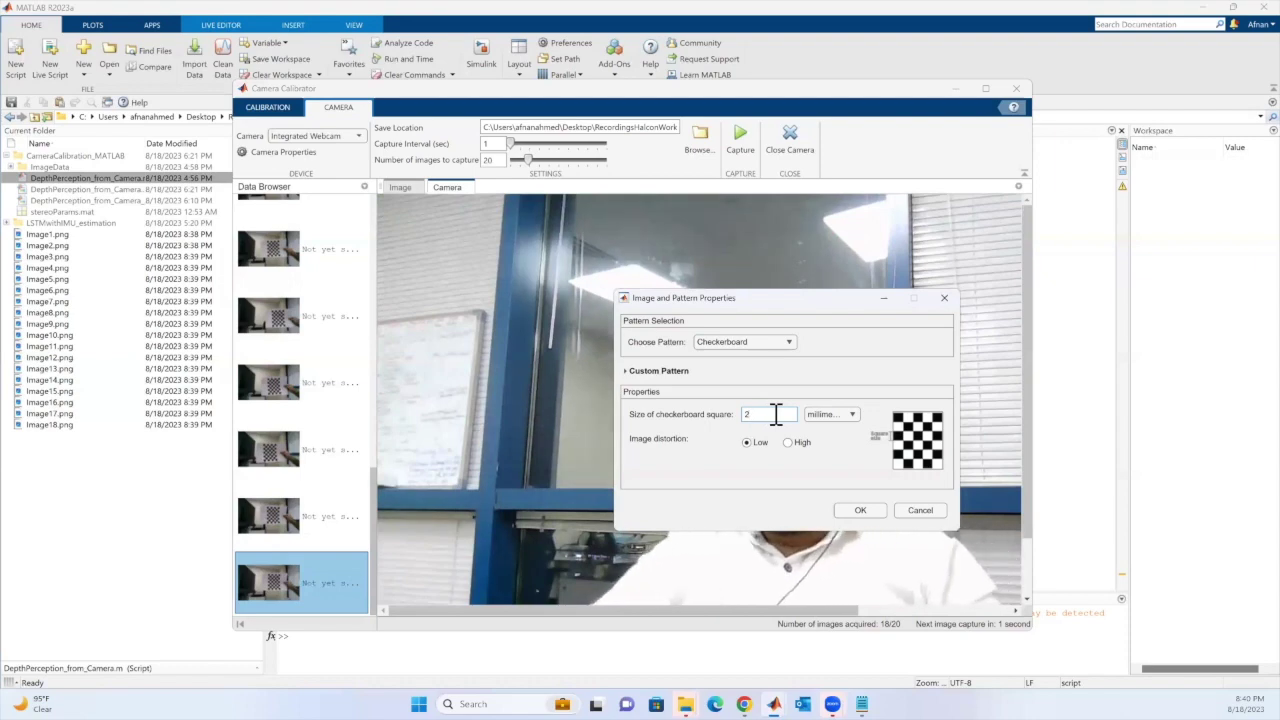
pyautogui.write('1')
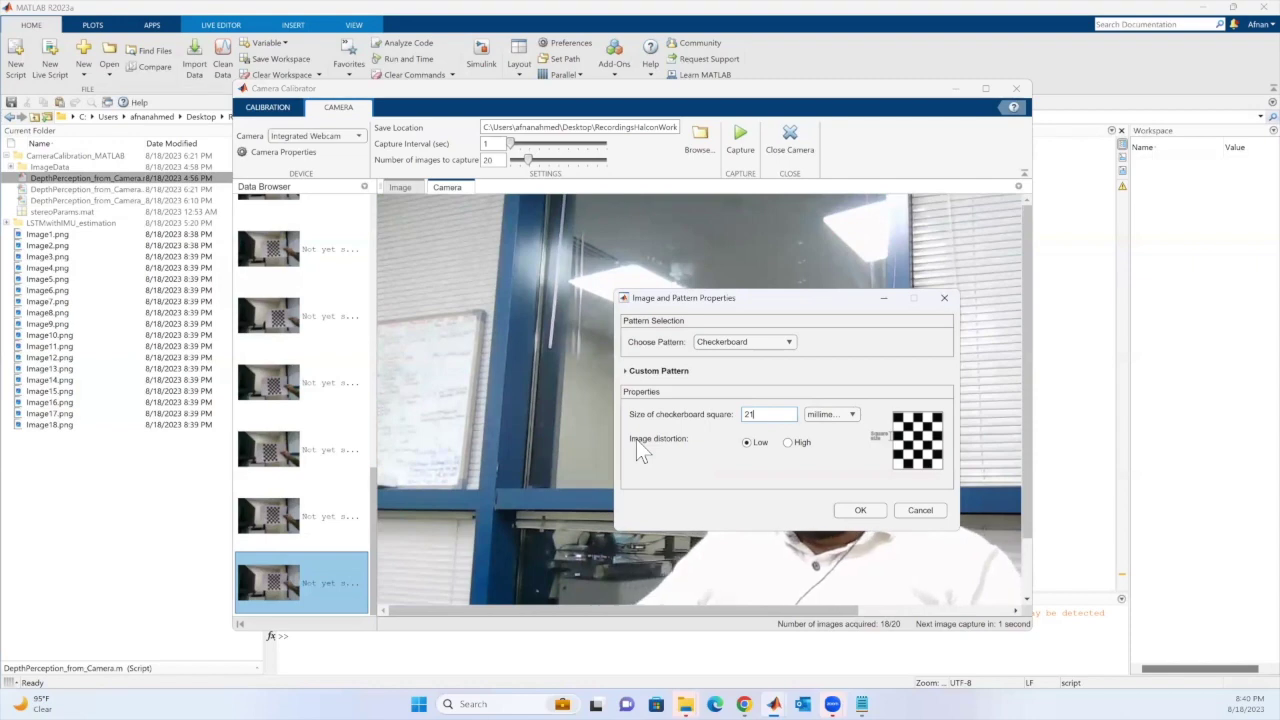
pyautogui.click(868, 507)
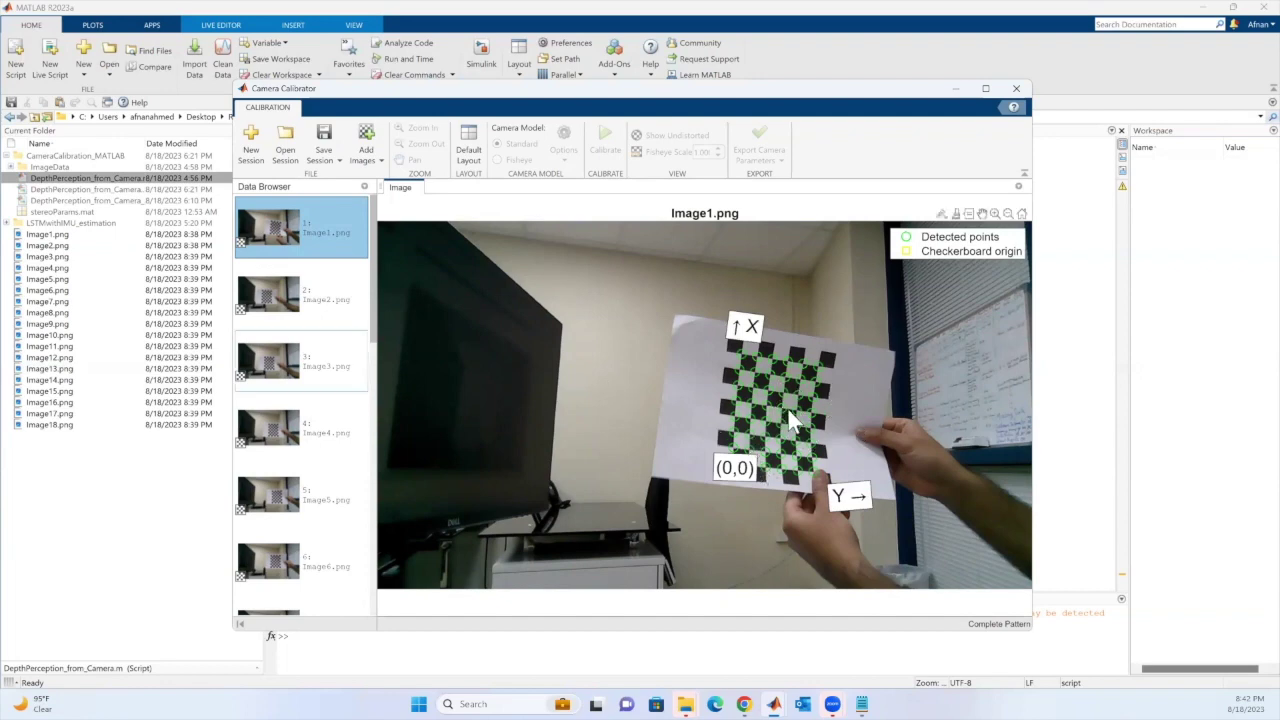
# Step: Examine the detected checkerboard points and origin in the captured images, including Image2, Image3, Image4, Image8 and Image11
pyautogui.click(302, 300)
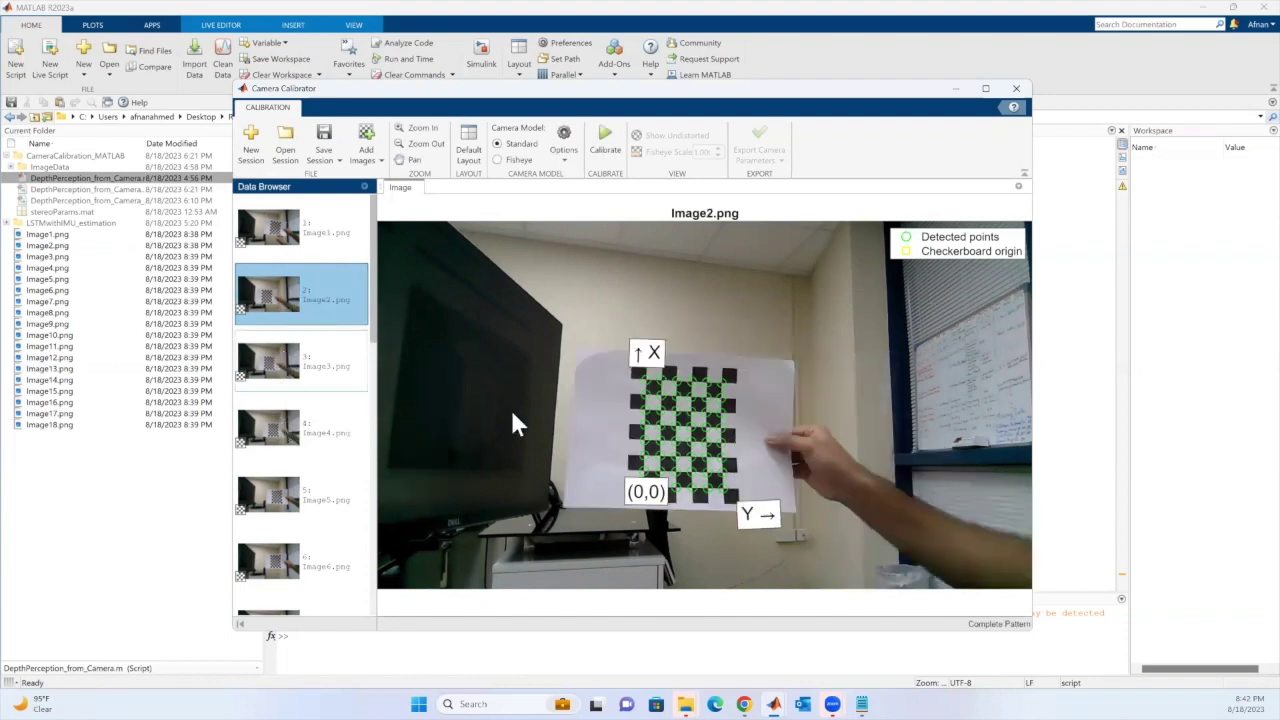
pyautogui.press('Down')
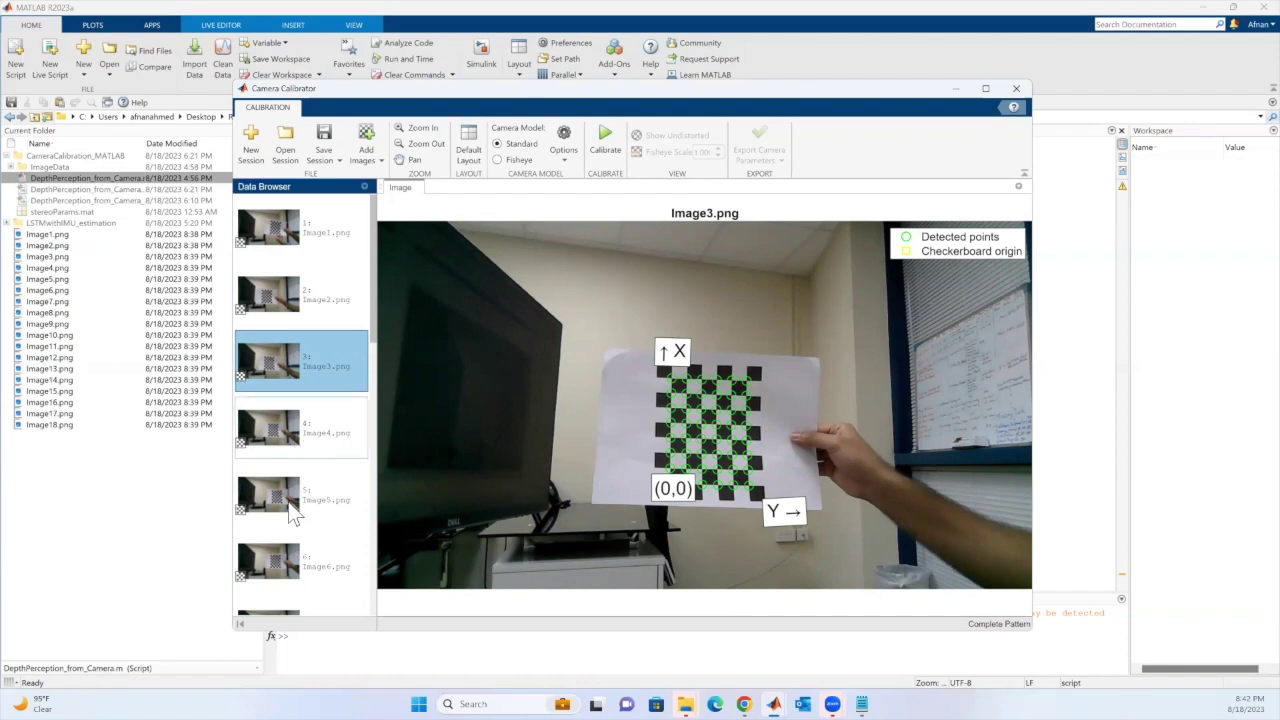
pyautogui.click(287, 418)
pyautogui.scroll(-3, 290, 405)
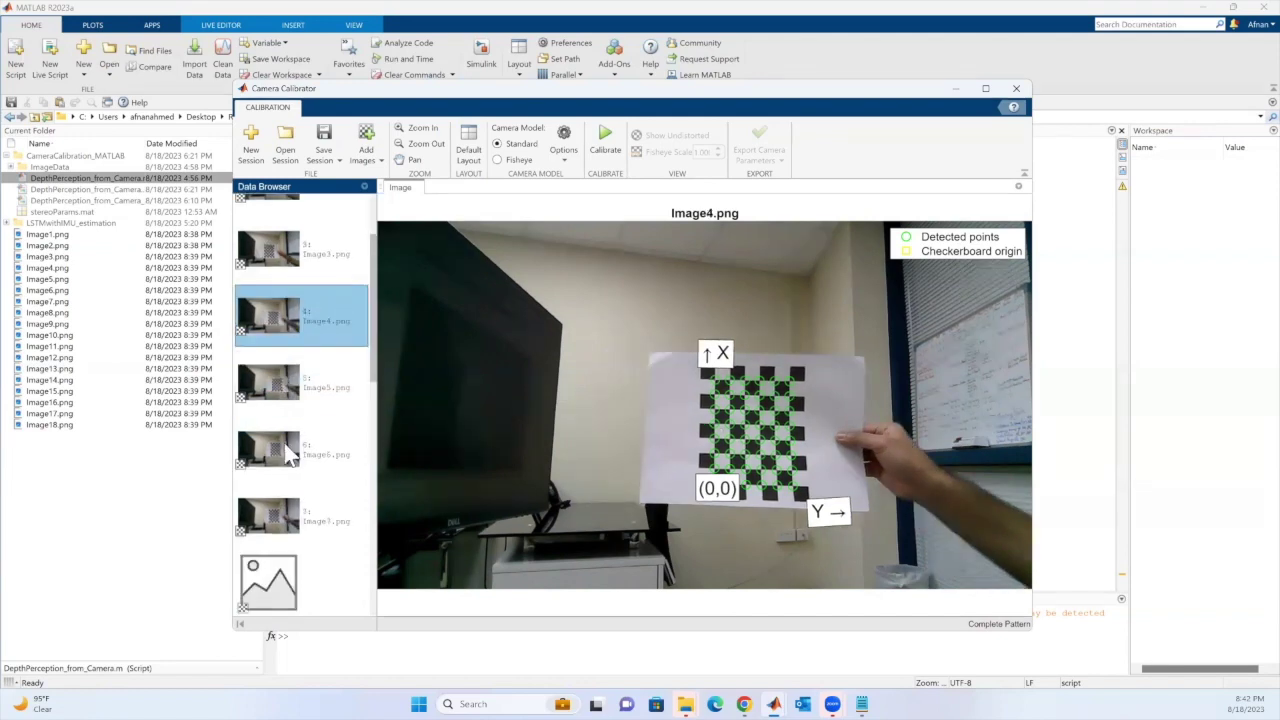
pyautogui.click(287, 495)
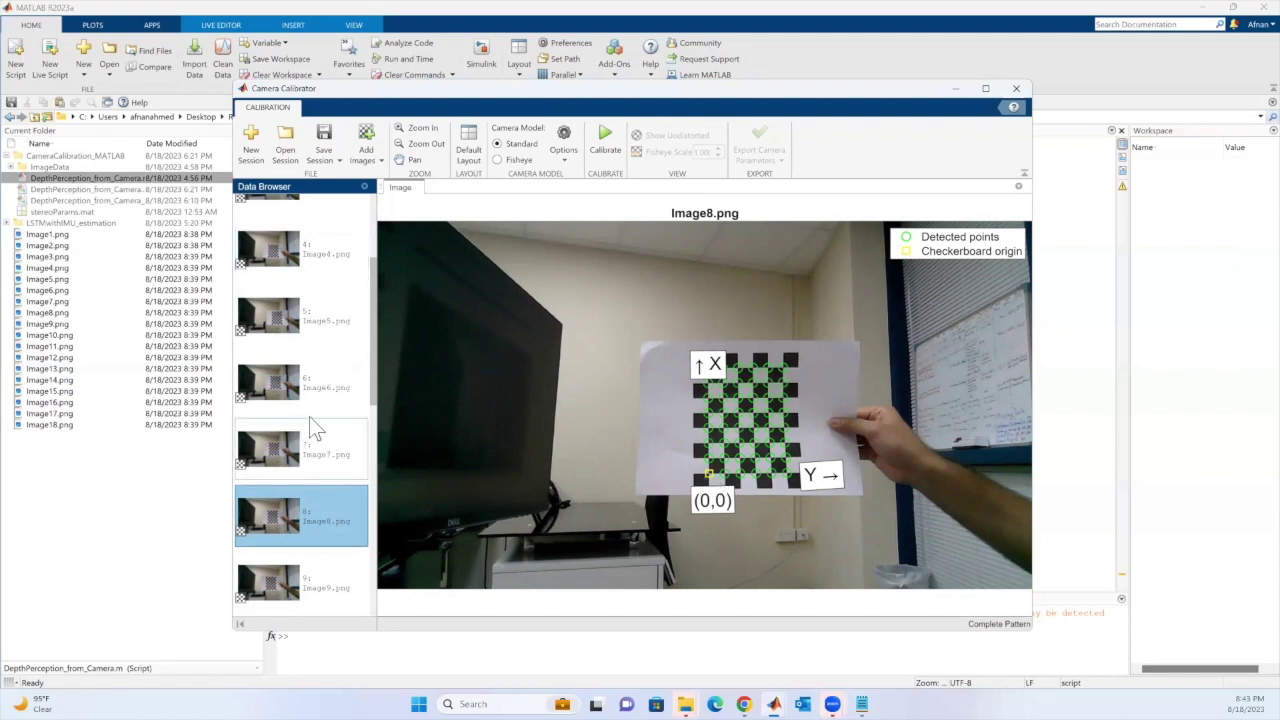
pyautogui.scroll(-2, 309, 416)
pyautogui.scroll(-2, 300, 440)
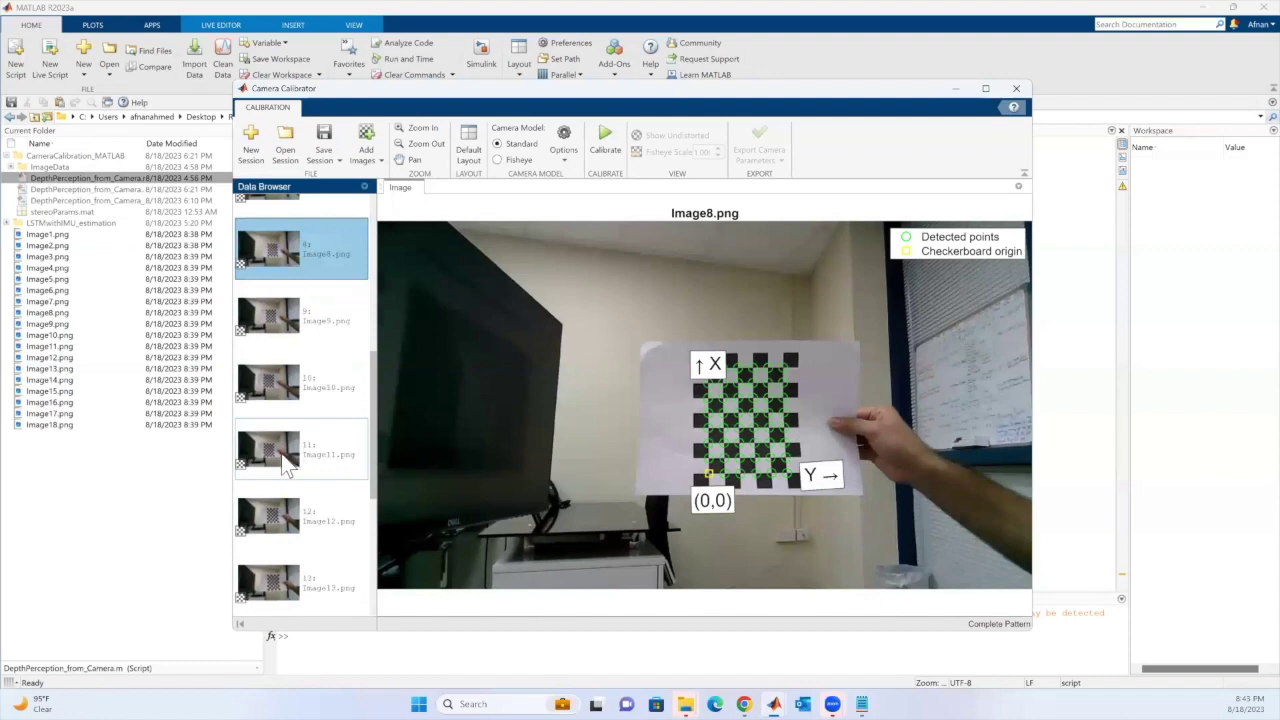
pyautogui.click(284, 460)
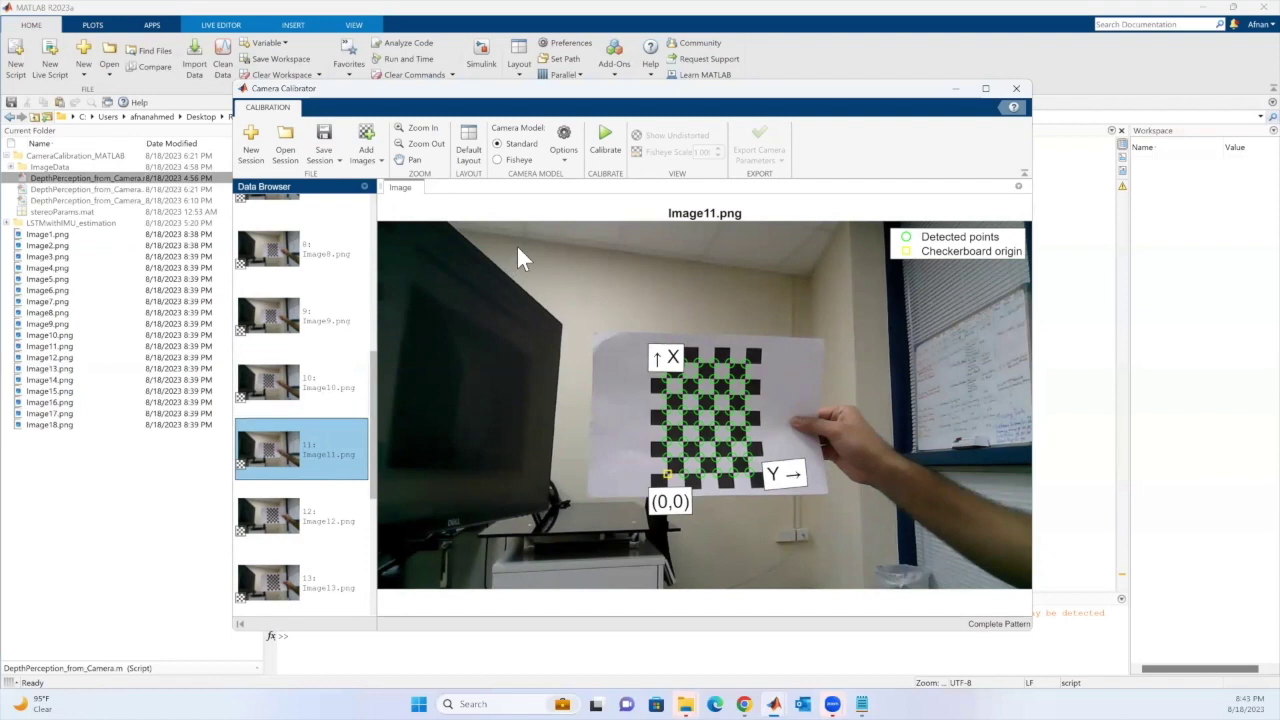
# Step: Review the radial distortion and compute options, keeping 2 coefficients, and calibrate the camera with the Standard model
pyautogui.click(563, 160)
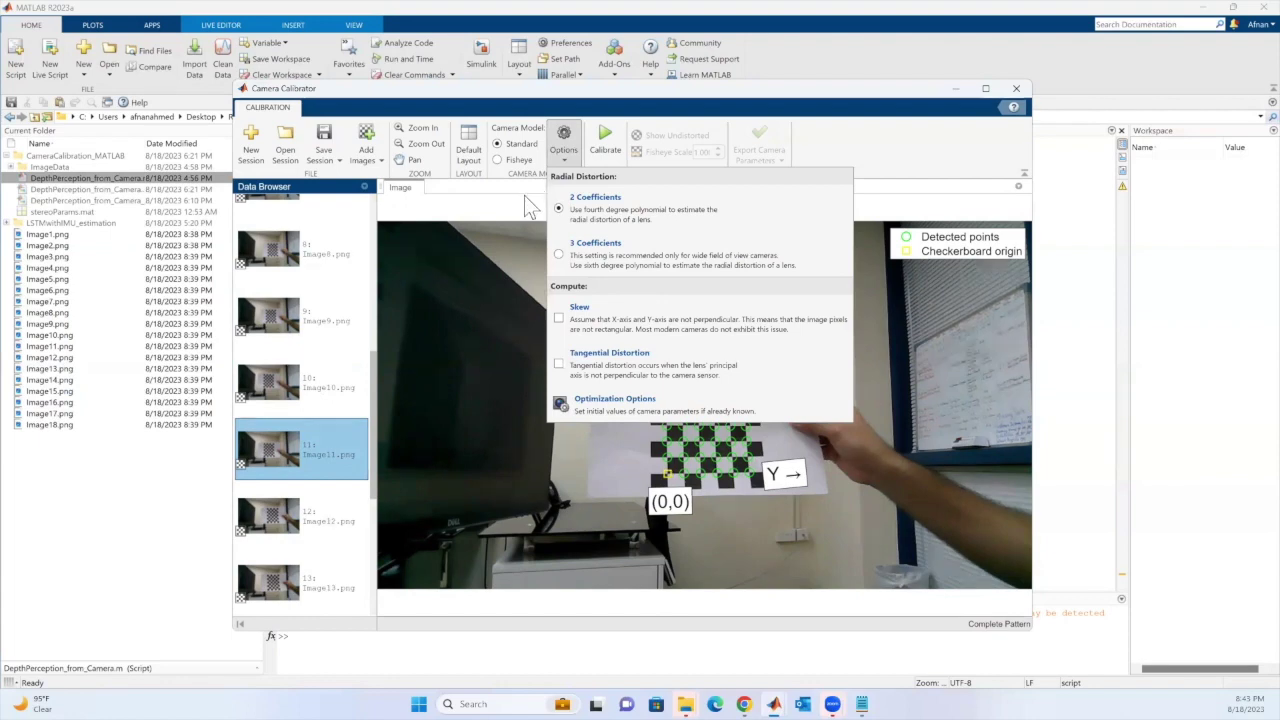
pyautogui.click(504, 272)
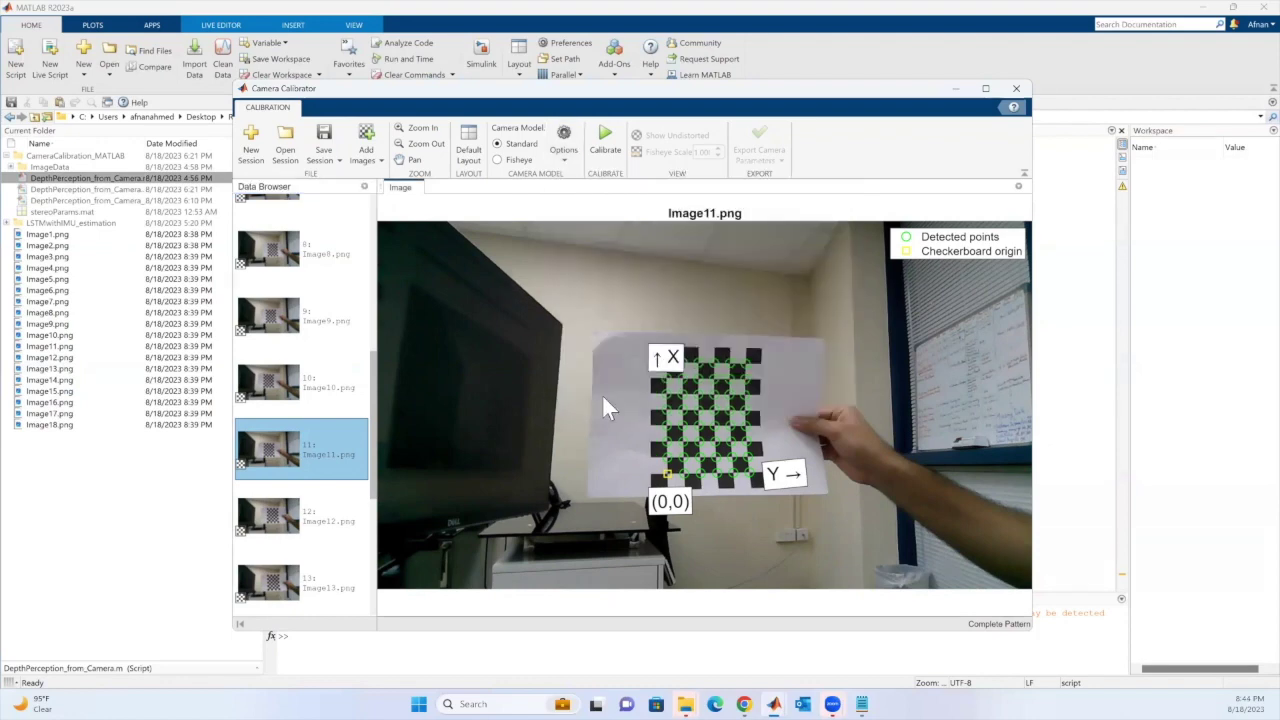
pyautogui.scroll(-3, 283, 437)
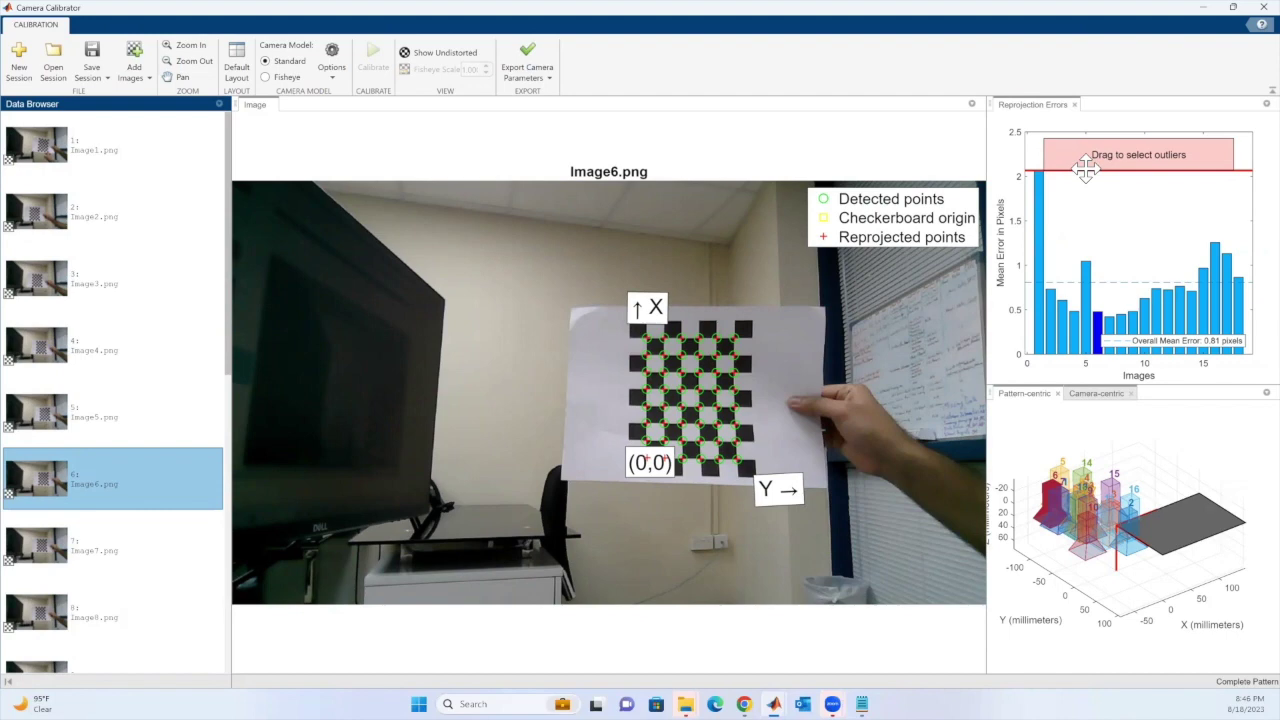
# Step: Lower the reprojection error outlier threshold to about 0.82 pixels, remove the selected images and recalibrate
pyautogui.moveTo(1086, 171)
pyautogui.mouseDown()
pyautogui.moveTo(1086, 191)
pyautogui.moveTo(1077, 165)
pyautogui.mouseUp()
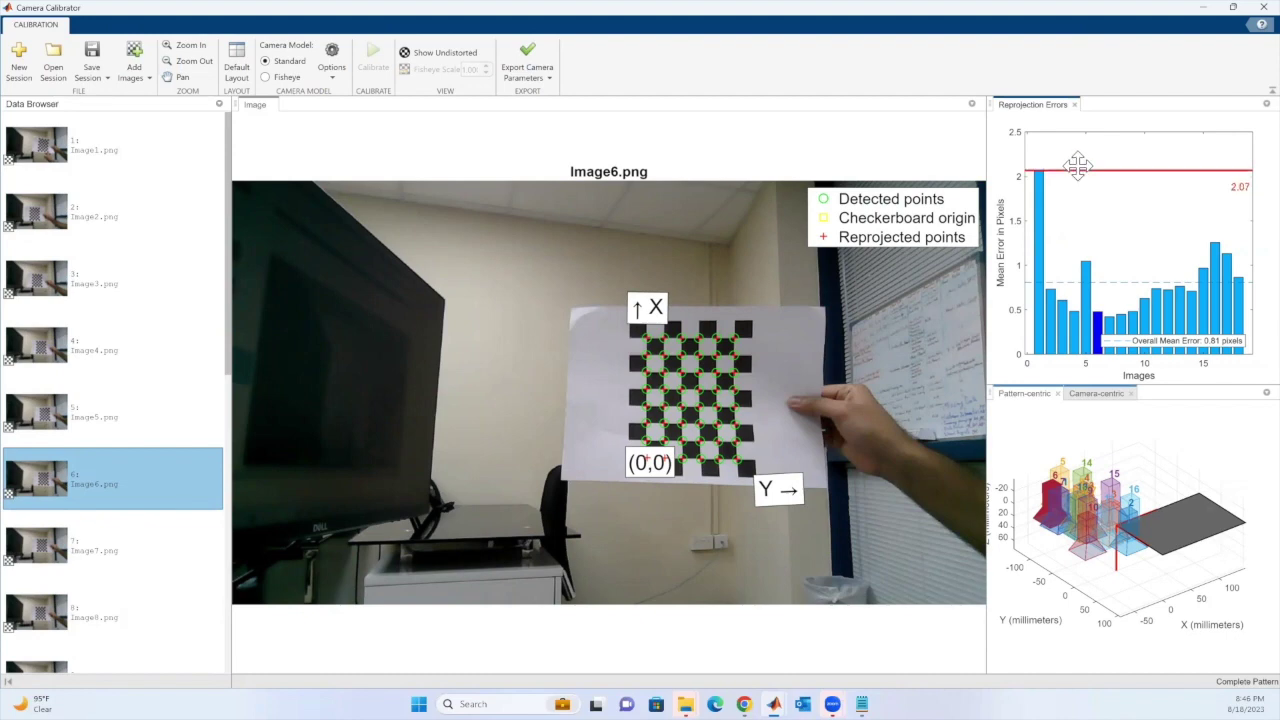
pyautogui.moveTo(1077, 165); pyautogui.dragTo(1101, 280)
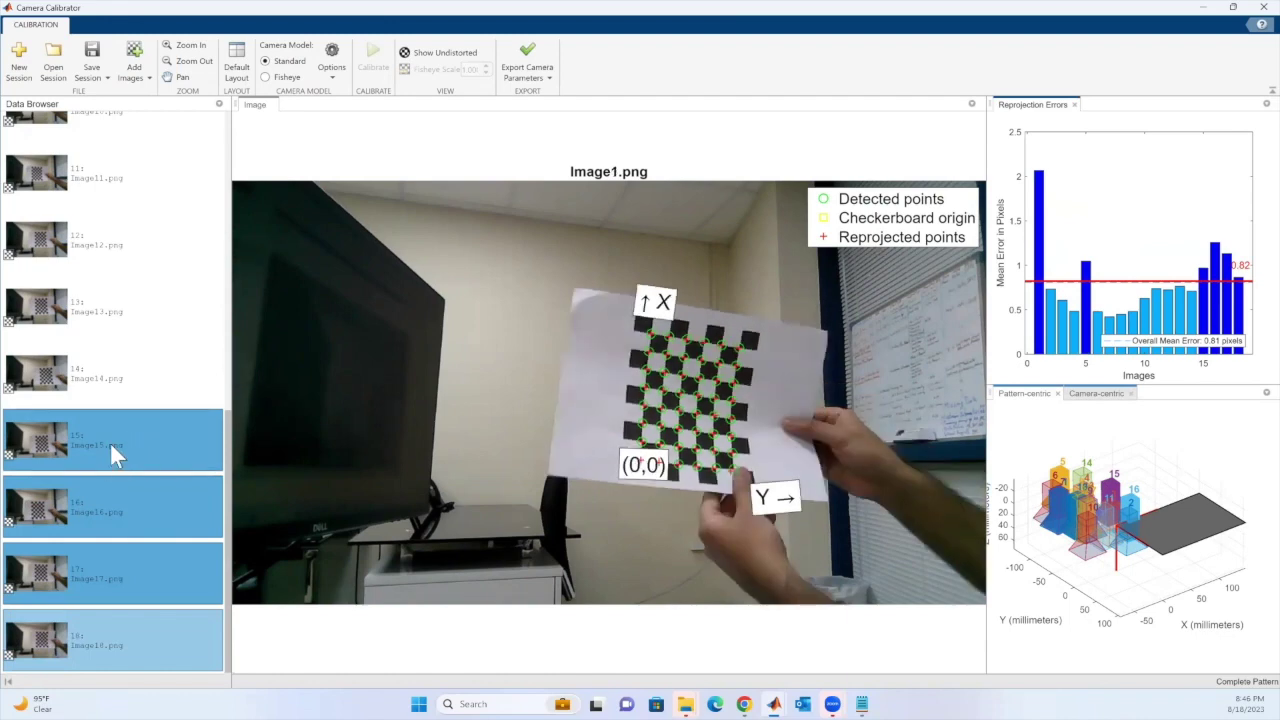
pyautogui.rightClick(165, 441)
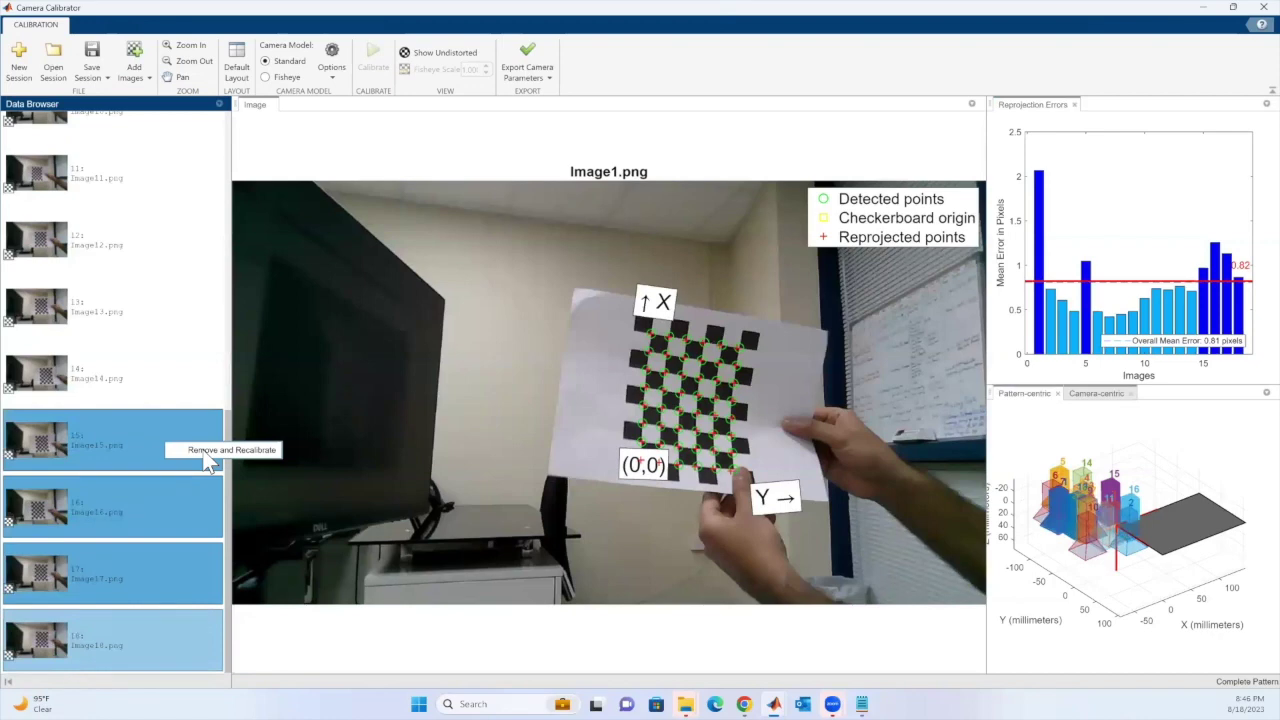
pyautogui.click(204, 452)
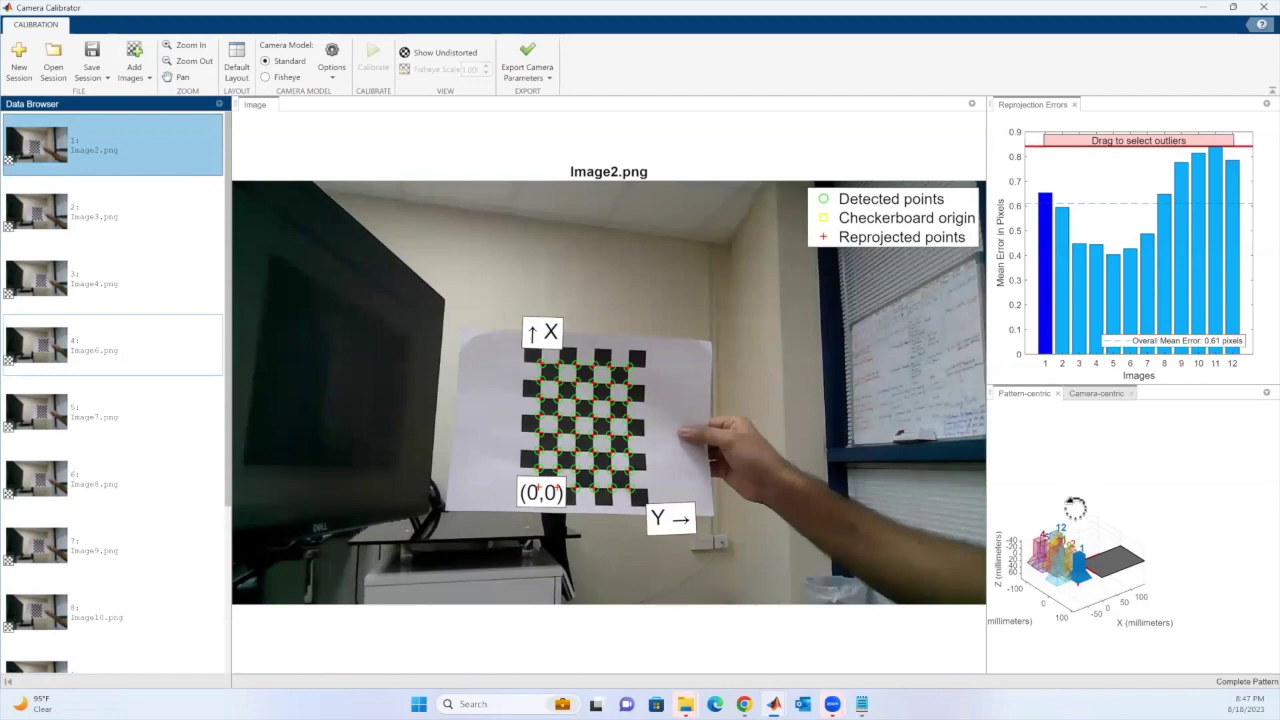
# Step: Compare the camera-centric and pattern-centric 3D views and look through the remaining images
pyautogui.click(1094, 396)
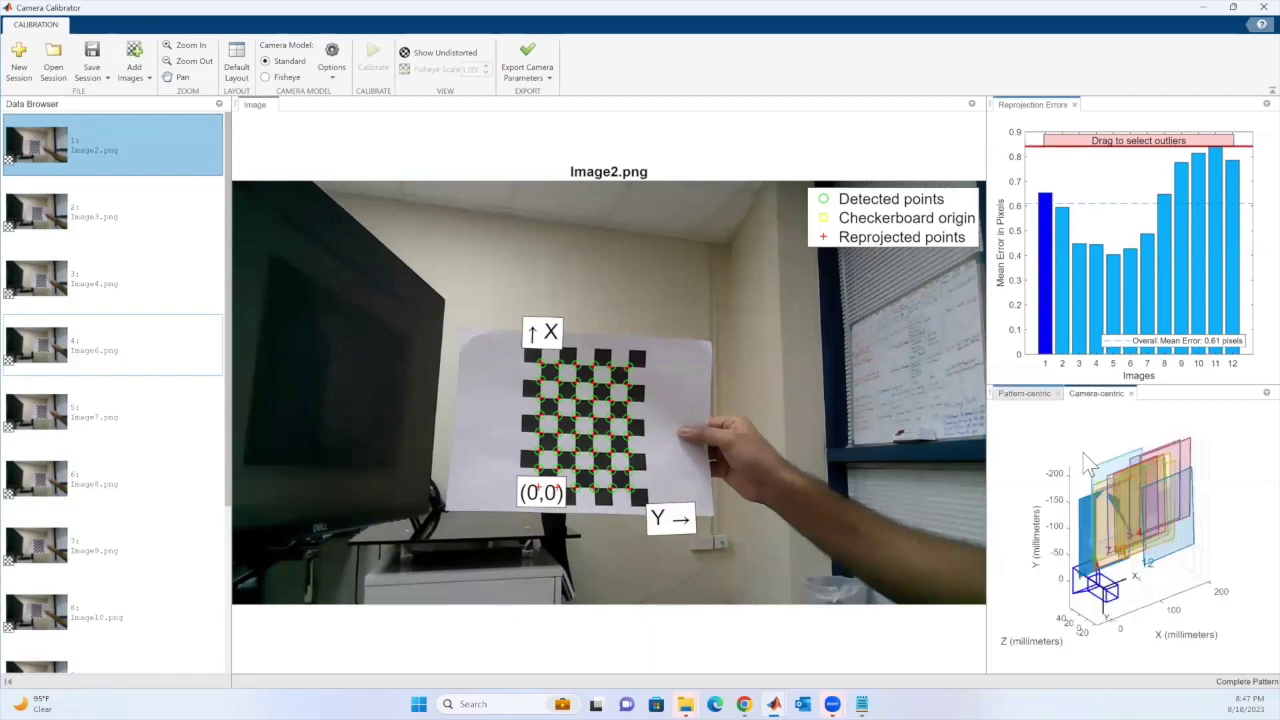
pyautogui.click(1024, 395)
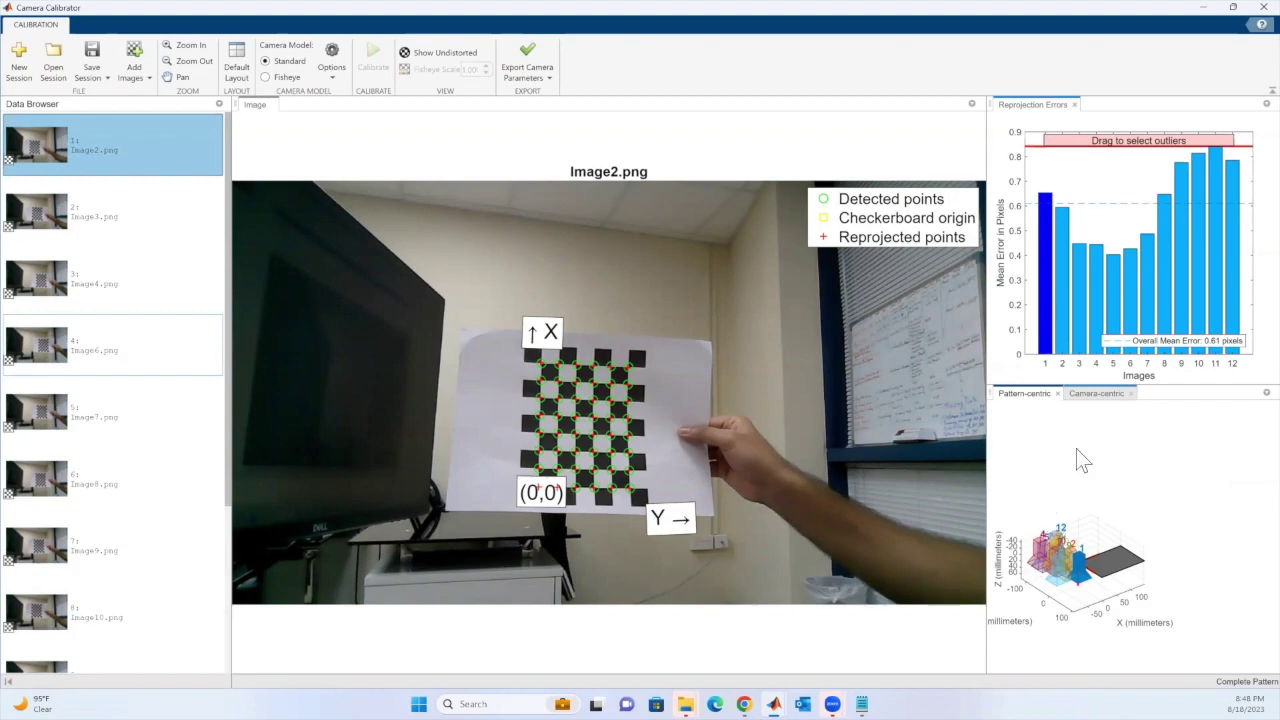
pyautogui.click(1093, 397)
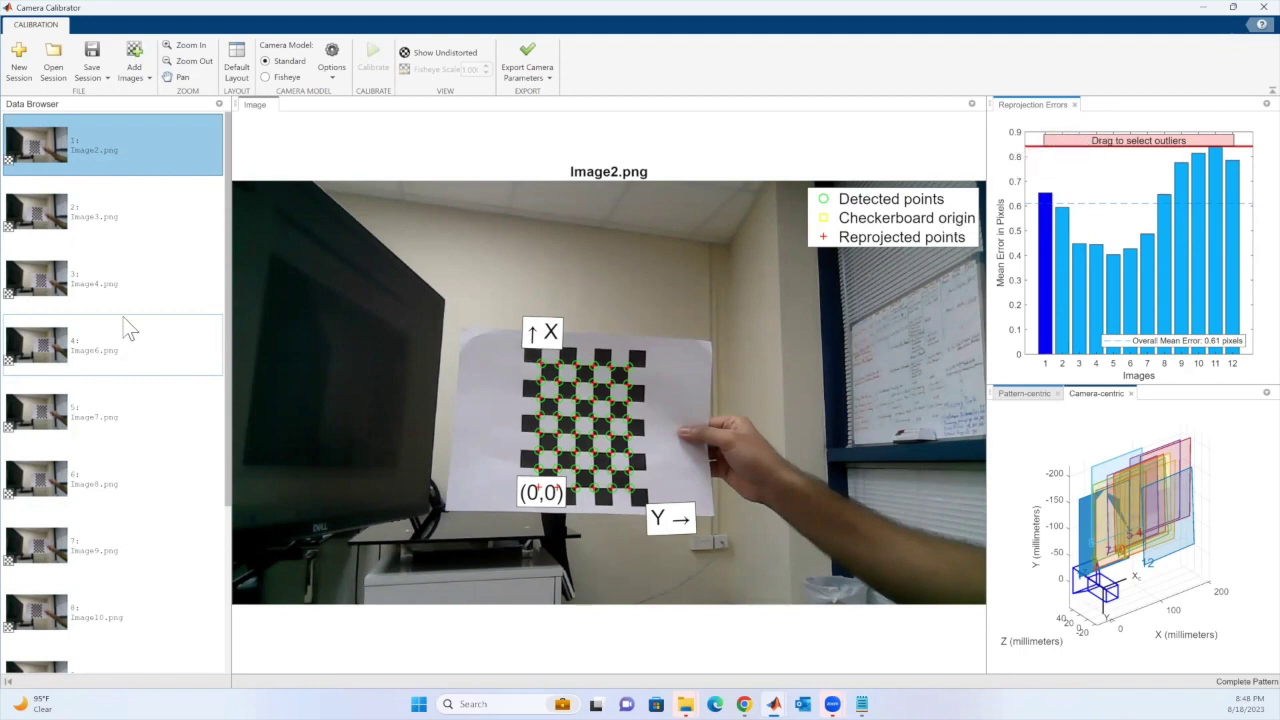
pyautogui.scroll(-2, 99, 354)
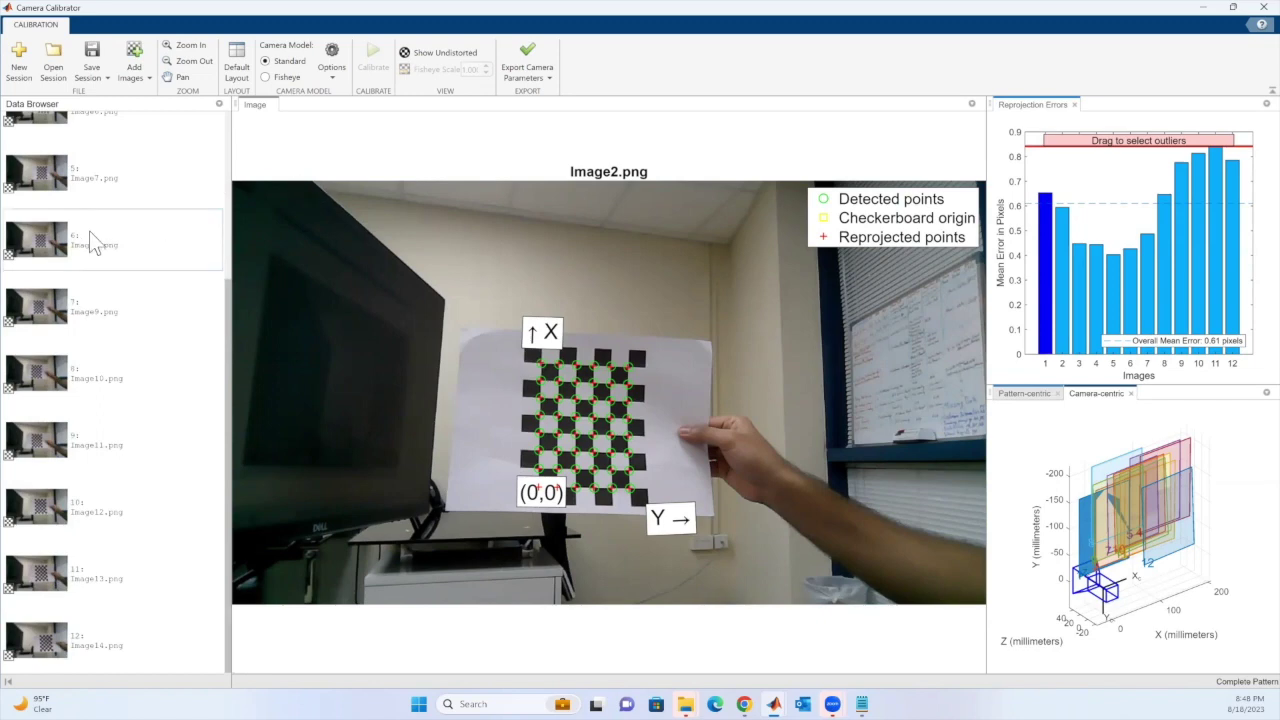
pyautogui.scroll(3, 89, 231)
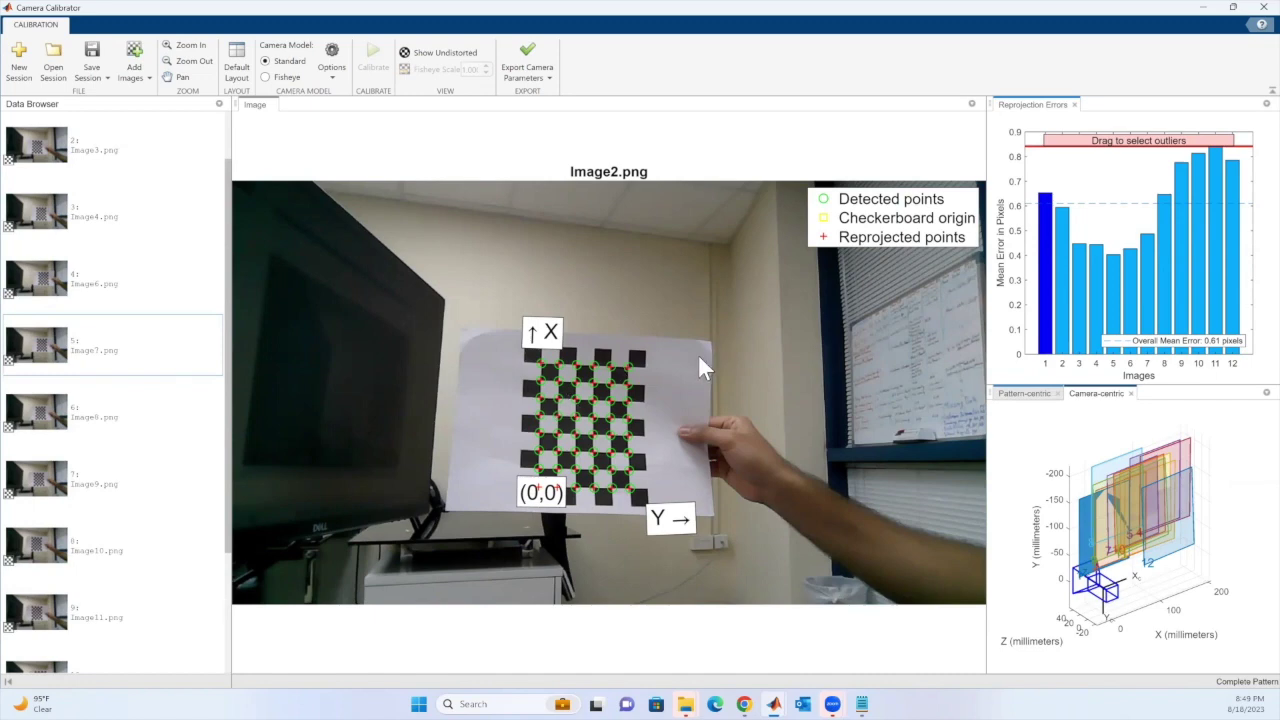
# Step: Select all the remaining images in the calibration session and remove them
pyautogui.click(123, 154)
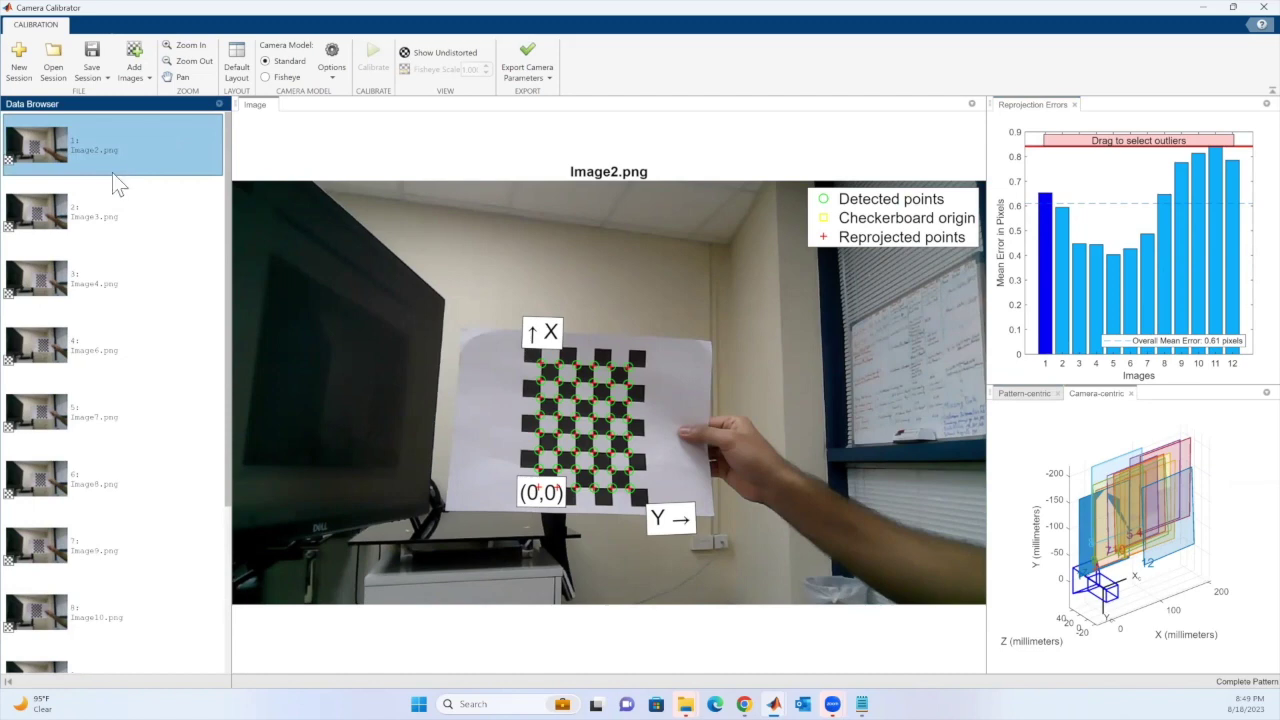
pyautogui.hotkey('ctrl', 'a')
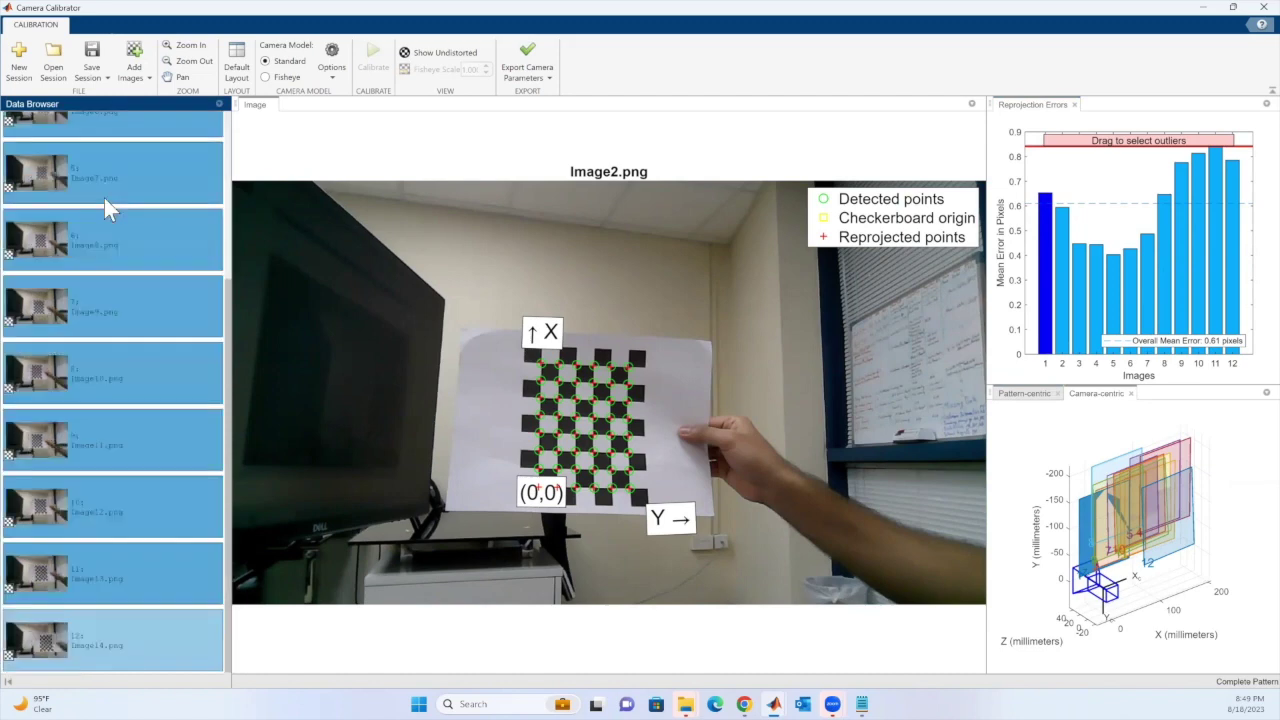
pyautogui.rightClick(128, 178)
pyautogui.click(198, 187)
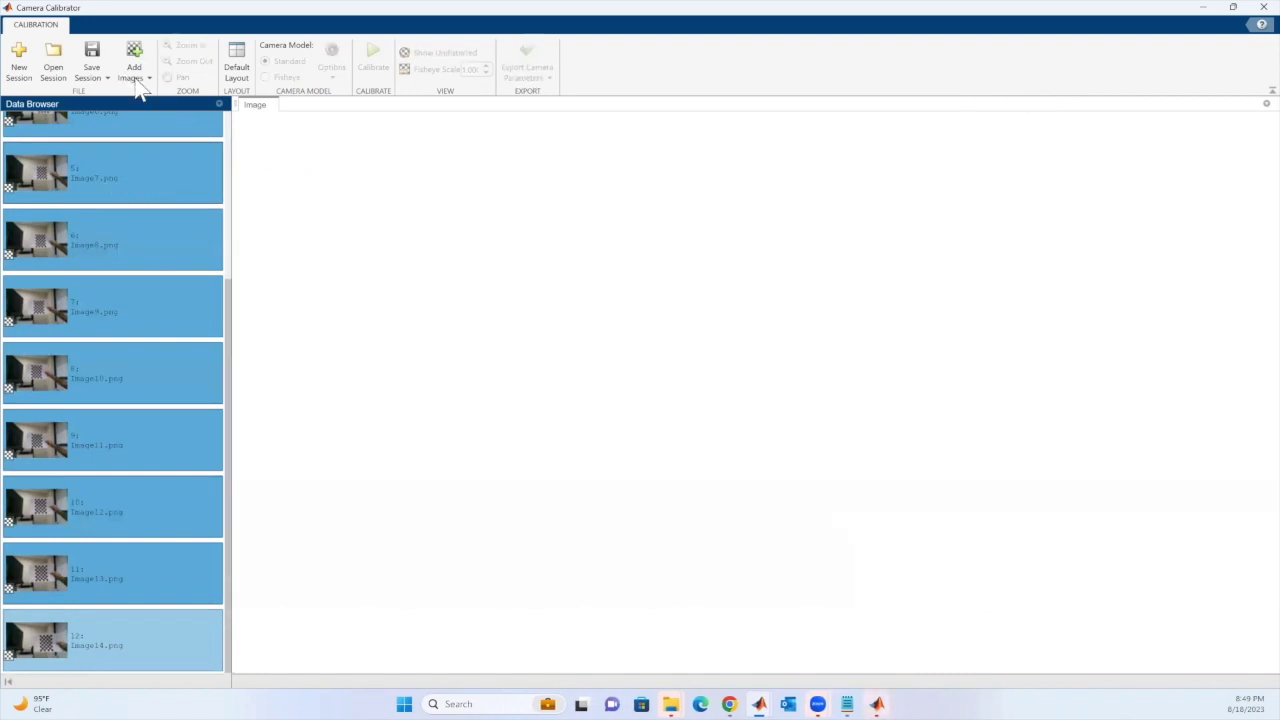
# Step: Add all the checkerboard images from the CameraCalibration_MATLAB > ImageData > CapturedImages folder to the calibration session
pyautogui.click(134, 74)
pyautogui.click(150, 96)
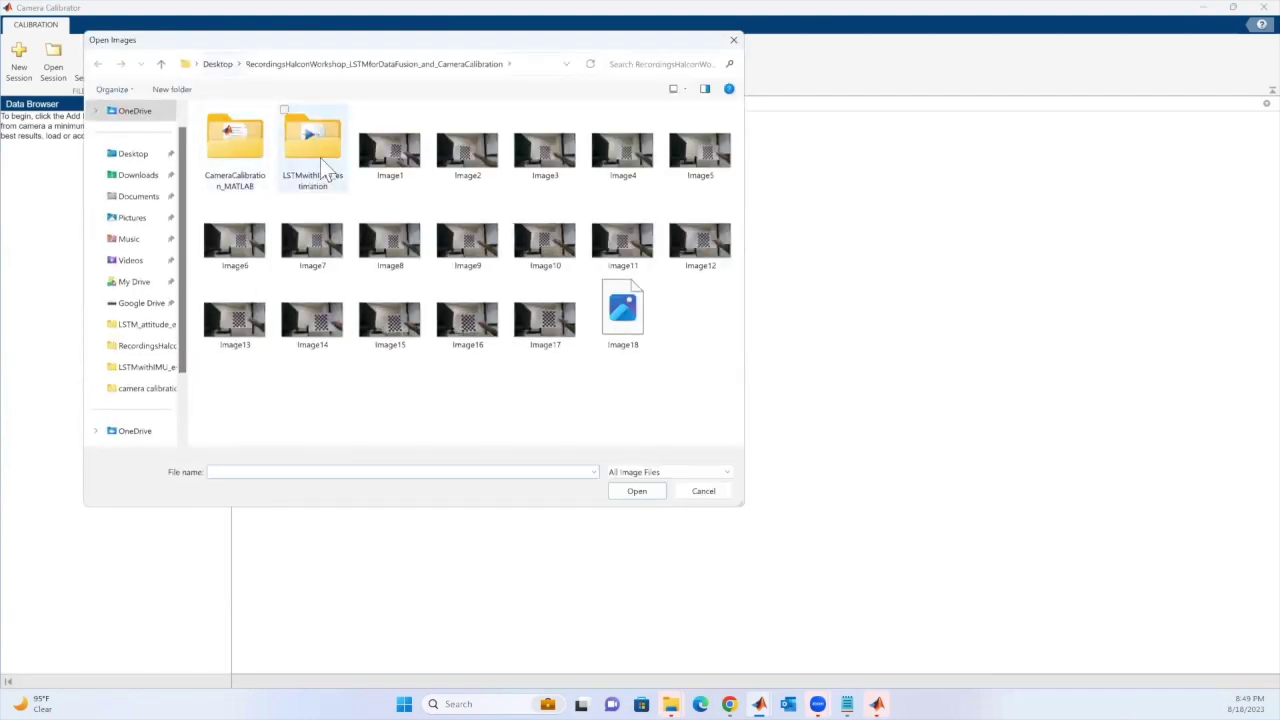
pyautogui.click(246, 153)
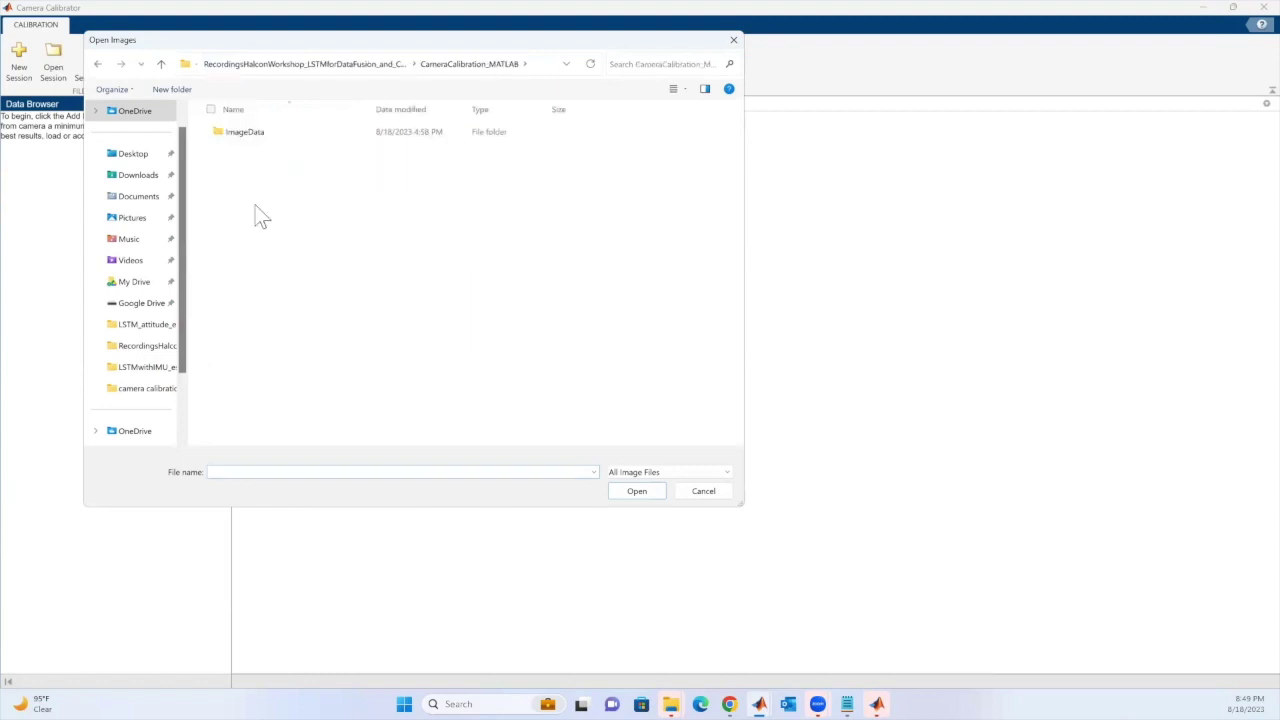
pyautogui.doubleClick(265, 132)
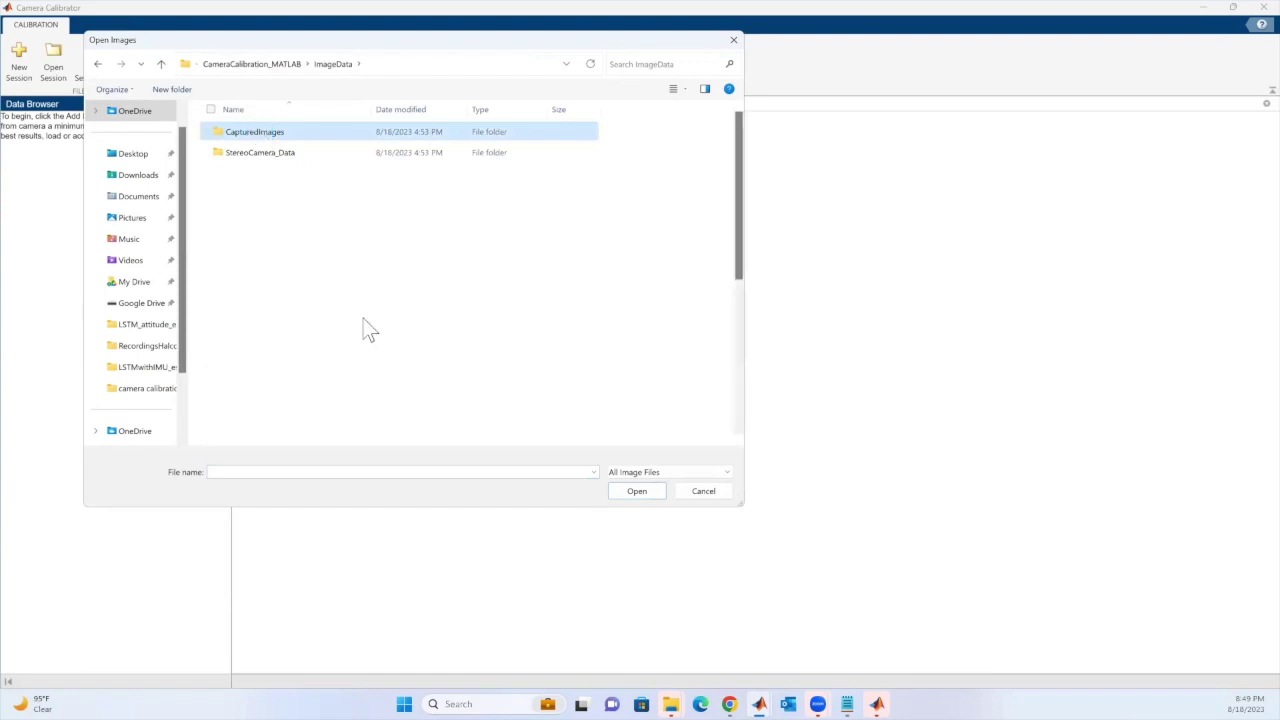
pyautogui.press('Return')
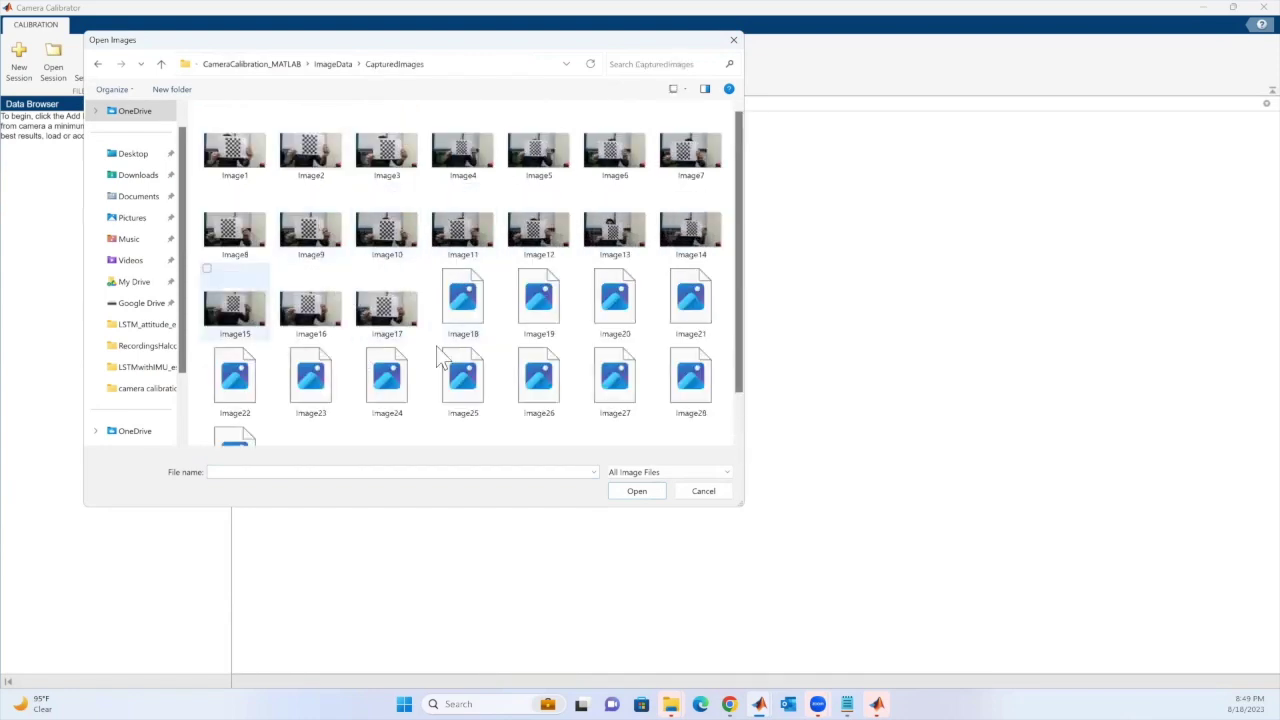
pyautogui.click(317, 348)
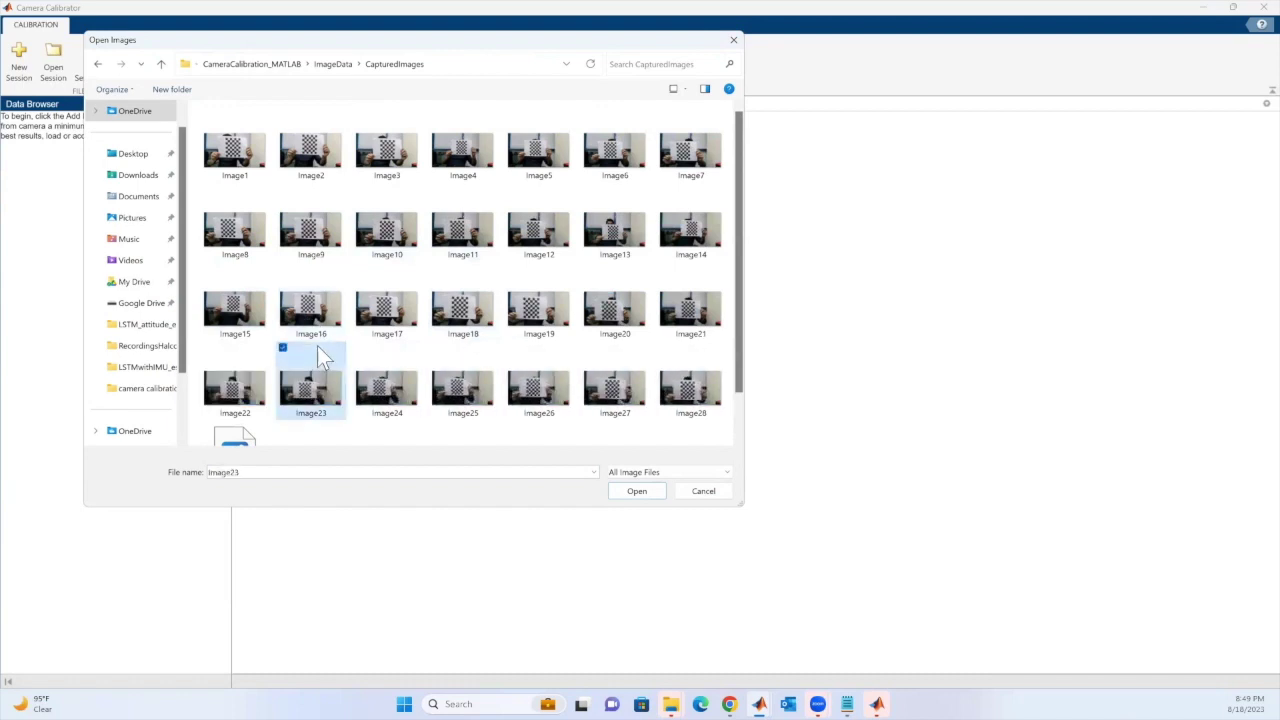
pyautogui.hotkey('ctrl', 'a')
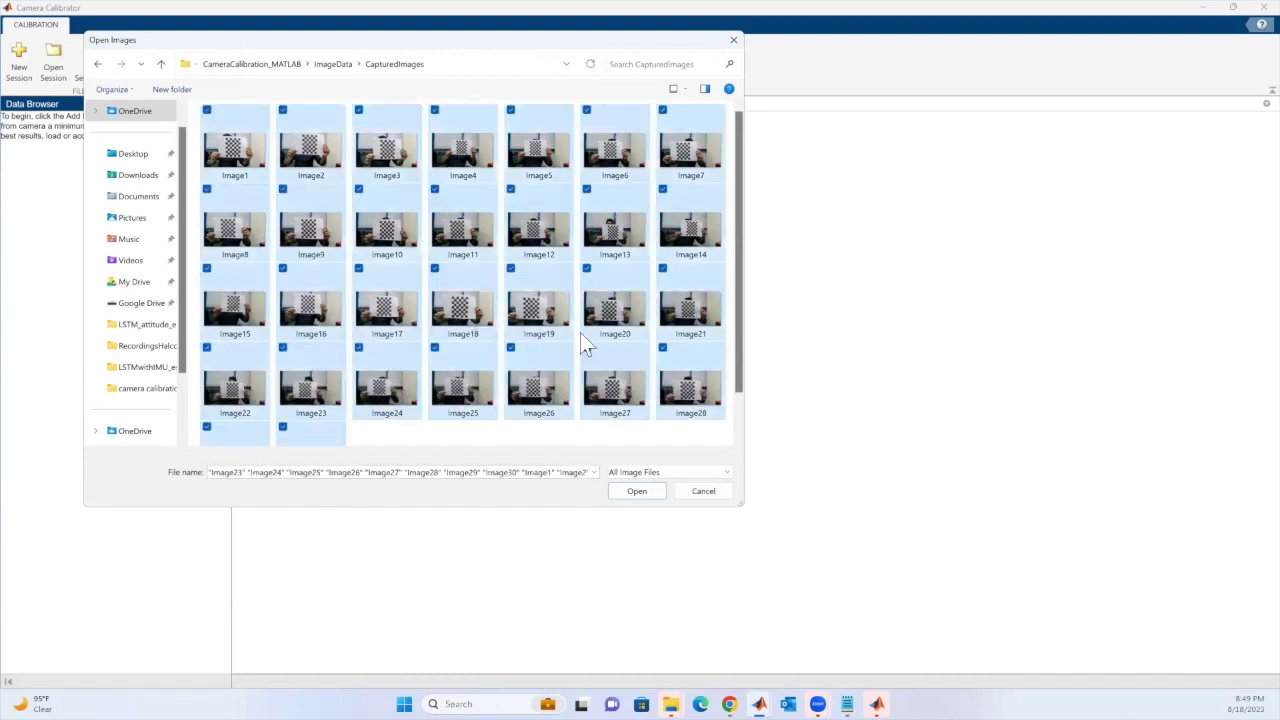
pyautogui.click(637, 491)
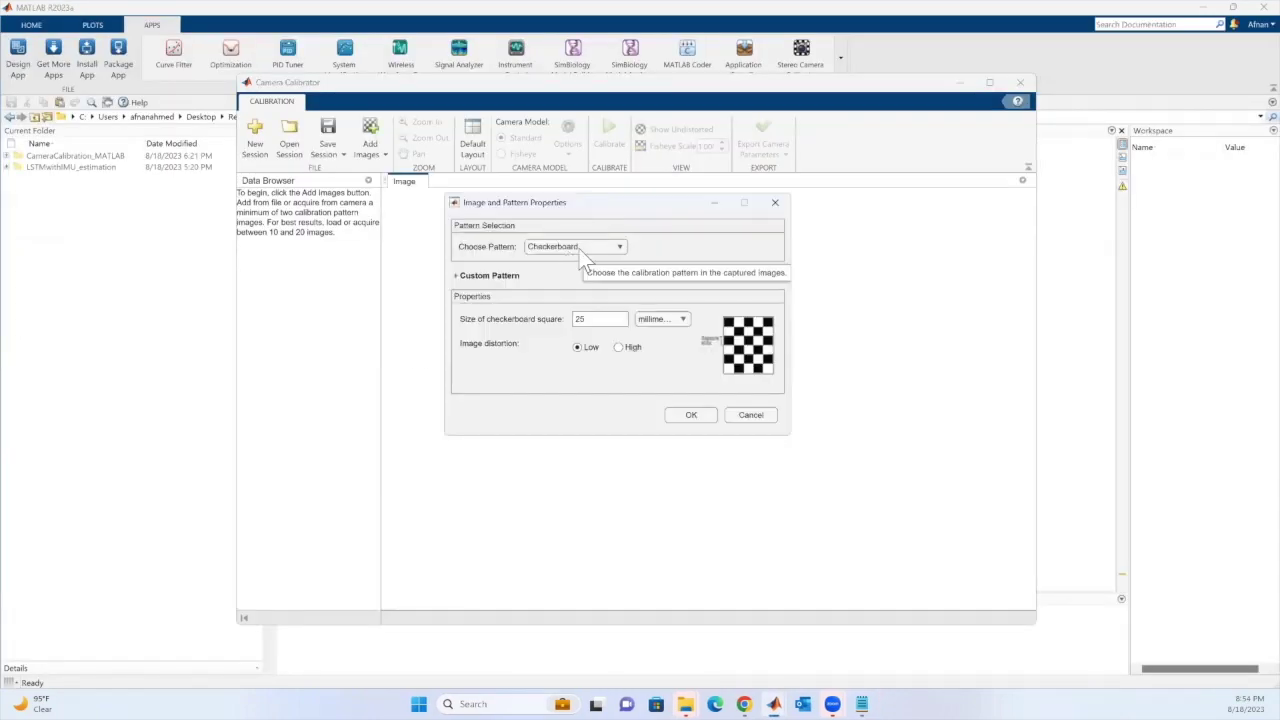
# Step: Set the checkerboard square size to 21 millimetres, keeping low image distortion, and start the pattern detection
pyautogui.click(600, 319)
pyautogui.press('BackSpace')
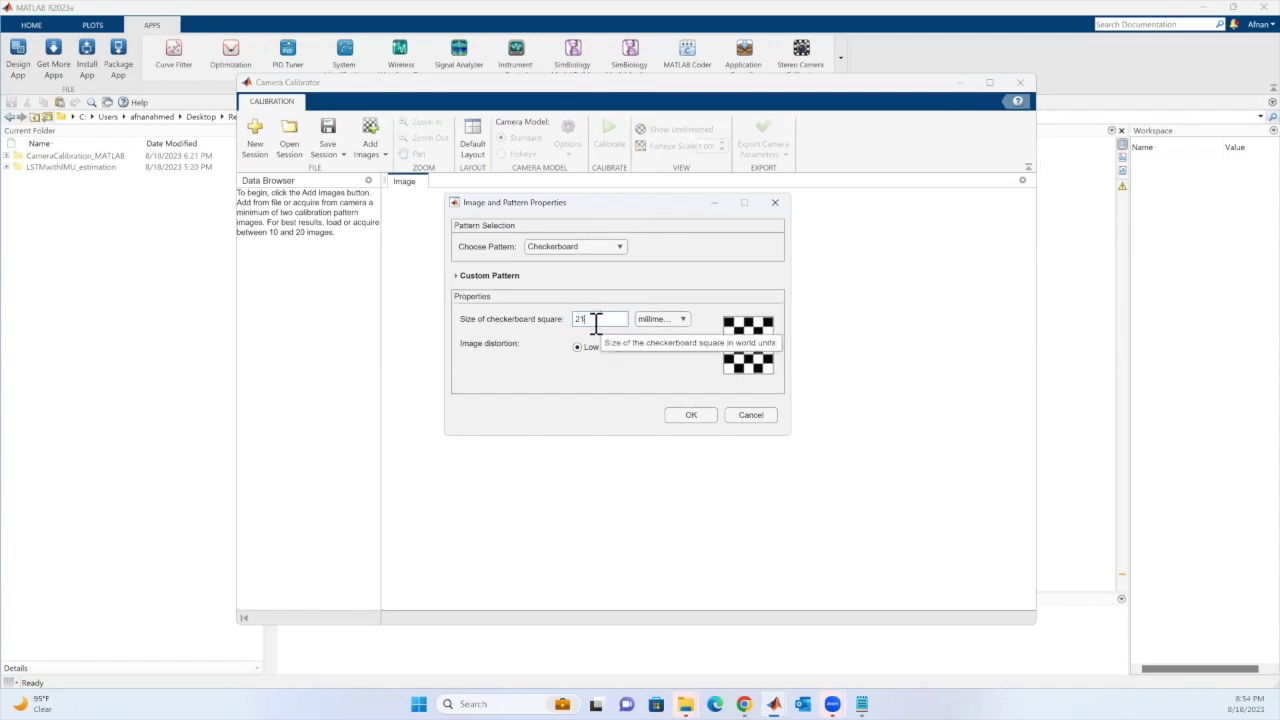
pyautogui.click(684, 416)
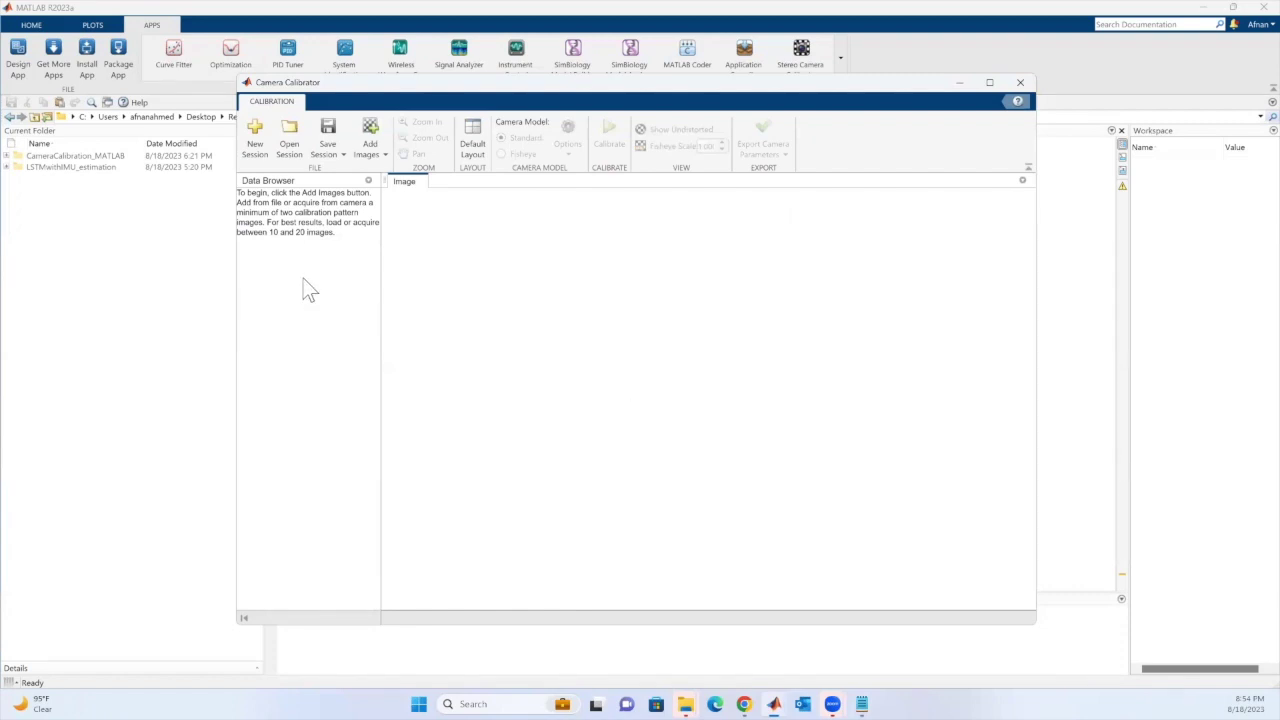
pyautogui.moveTo(622, 332); pyautogui.dragTo(626, 240)
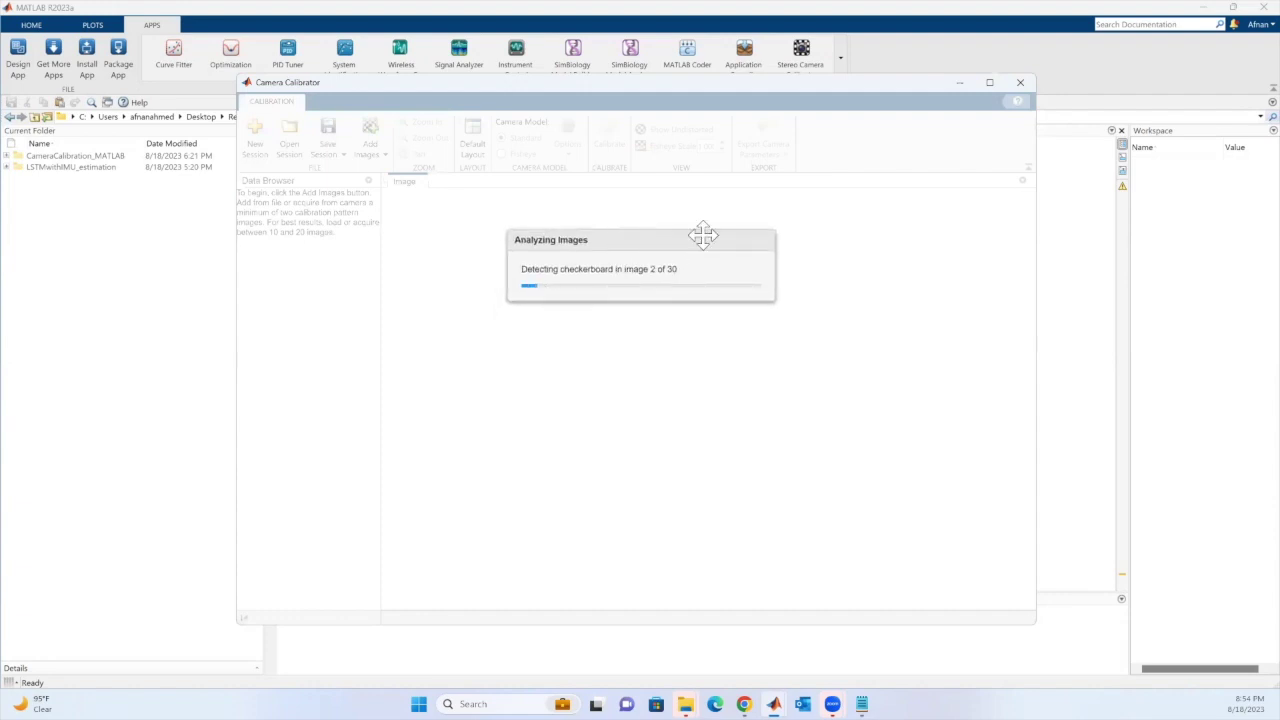
pyautogui.moveTo(640, 234); pyautogui.dragTo(620, 200)
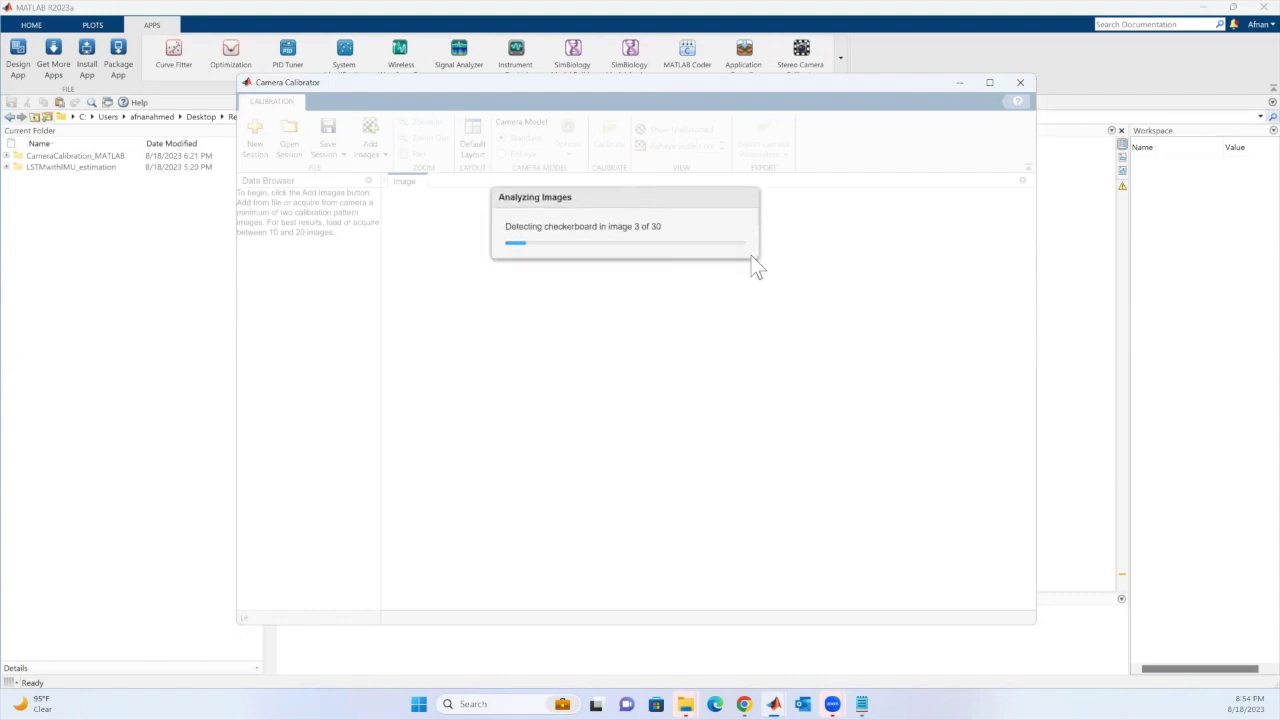
pyautogui.moveTo(603, 203); pyautogui.dragTo(606, 223)
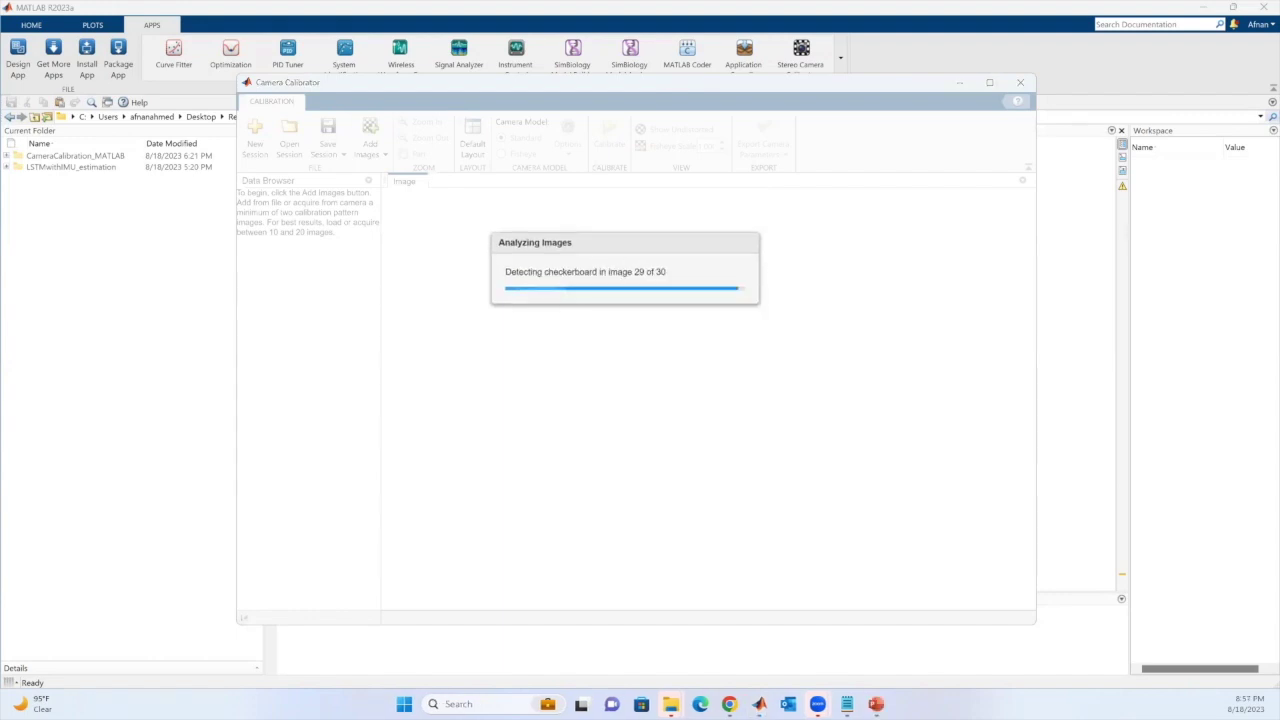
pyautogui.moveTo(610, 243); pyautogui.dragTo(655, 231)
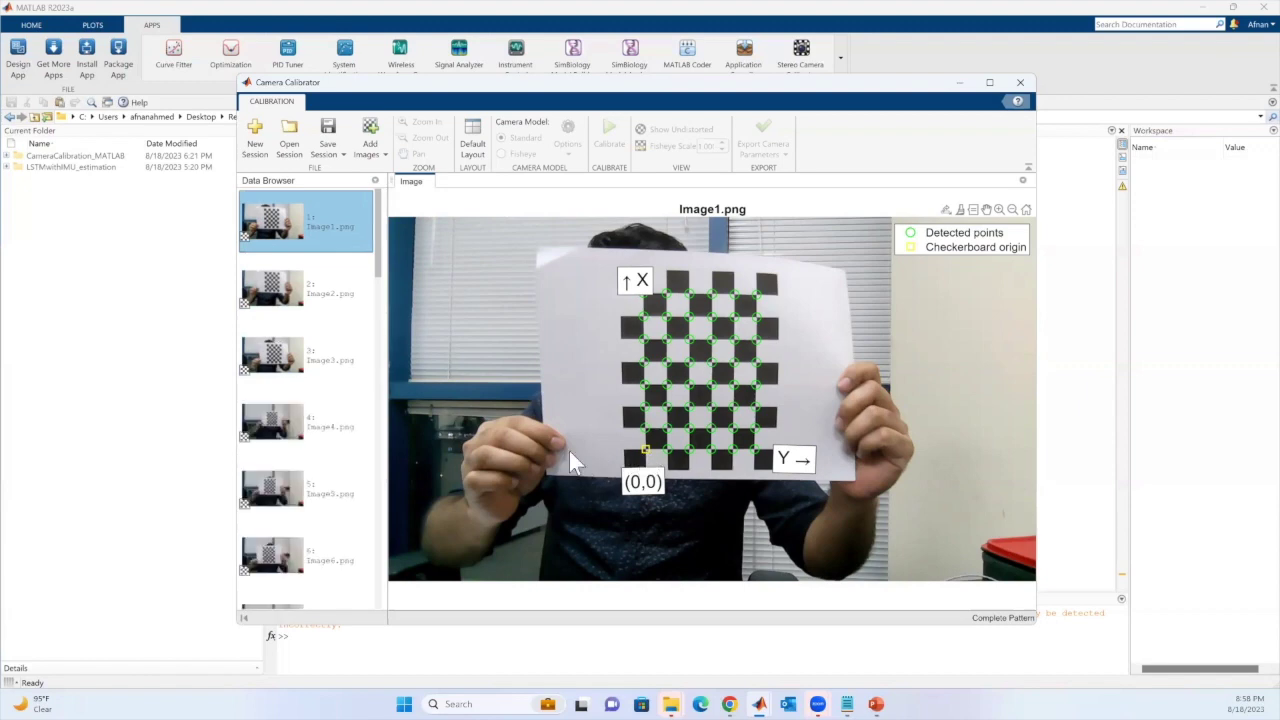
# Step: Inspect the detected checkerboard points and origin in Image3.png and Image4.png
pyautogui.click(297, 364)
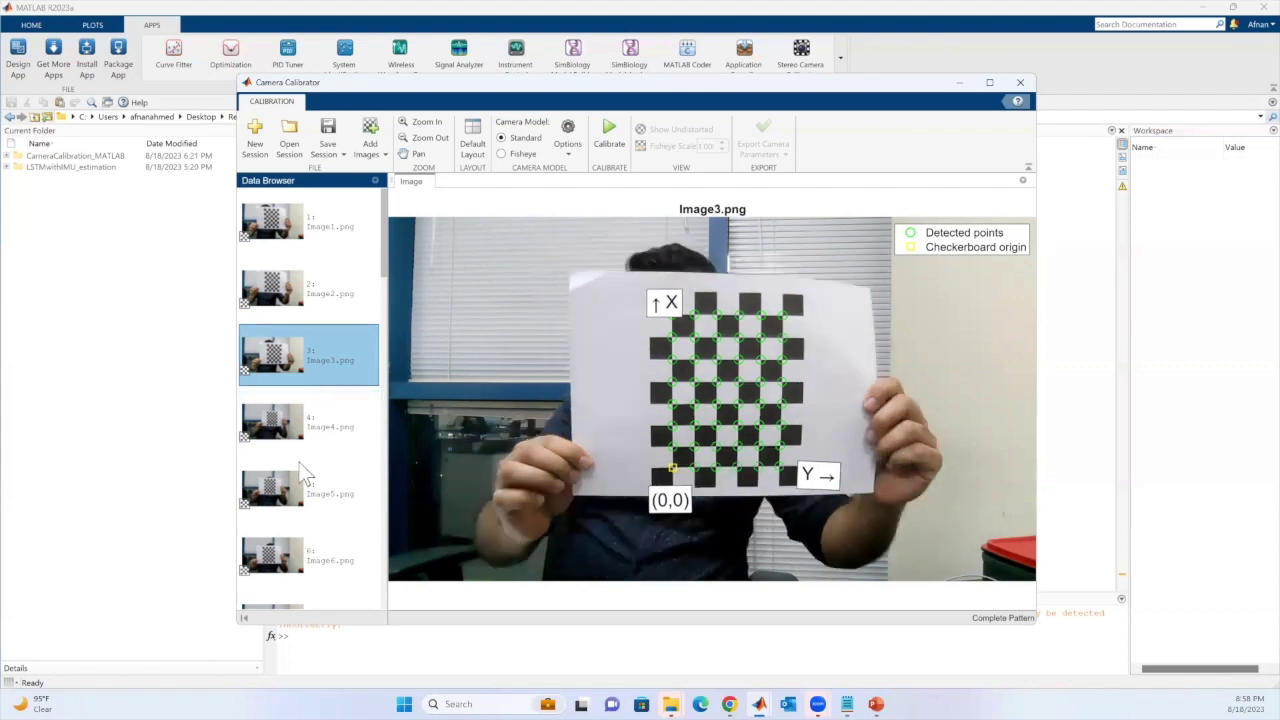
pyautogui.click(300, 425)
pyautogui.scroll(-3, 308, 338)
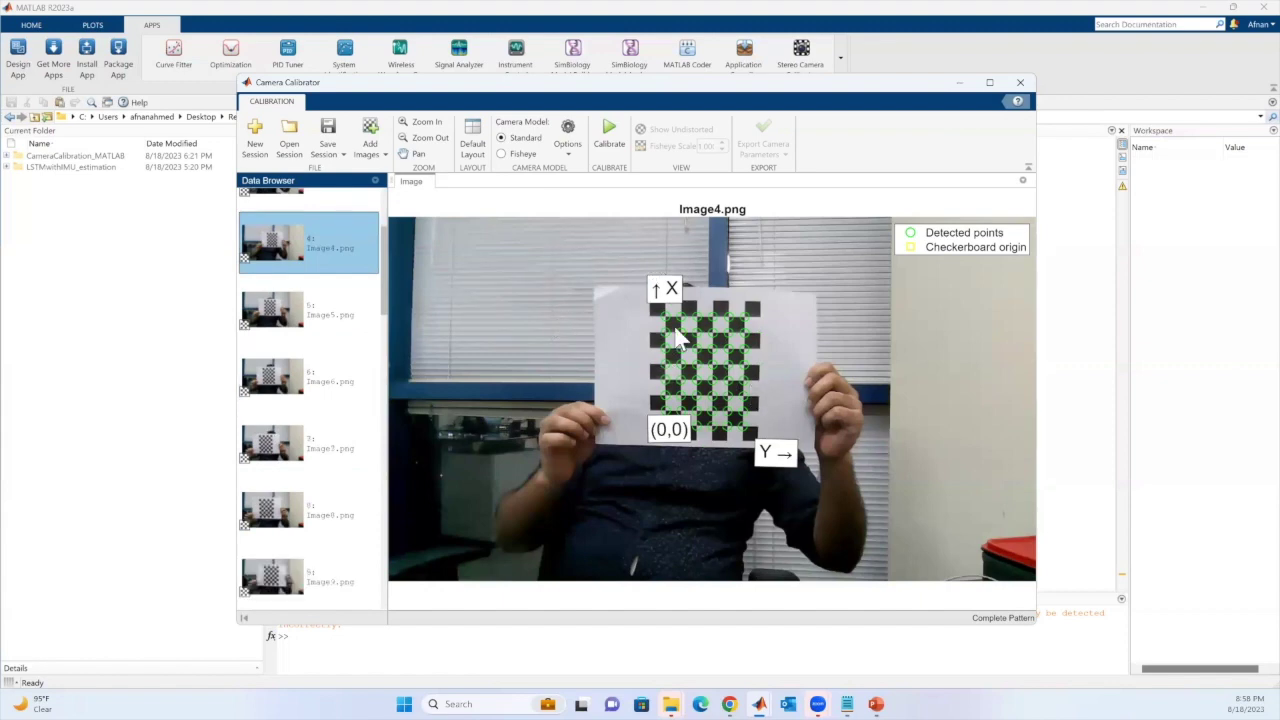
# Step: Keep 2 radial distortion coefficients without skew or tangential distortion, check Image5.png, and calibrate the loaded image set with the Standard model
pyautogui.click(568, 150)
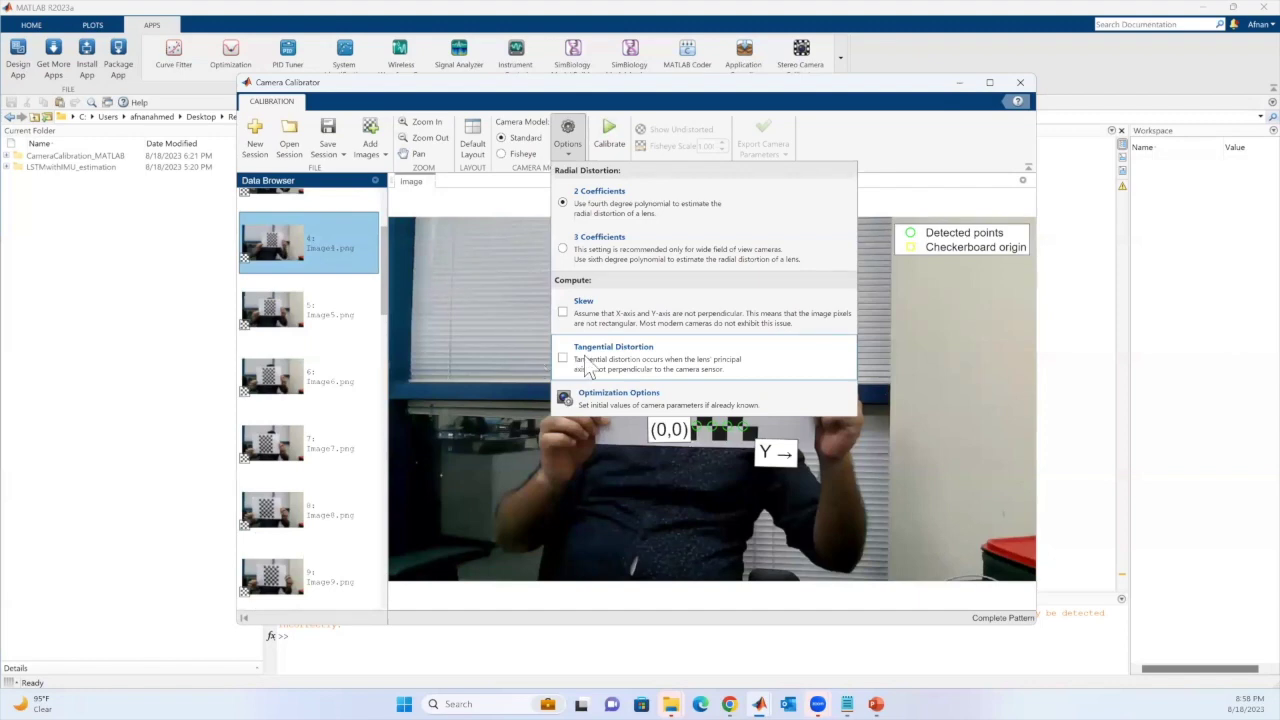
pyautogui.click(486, 255)
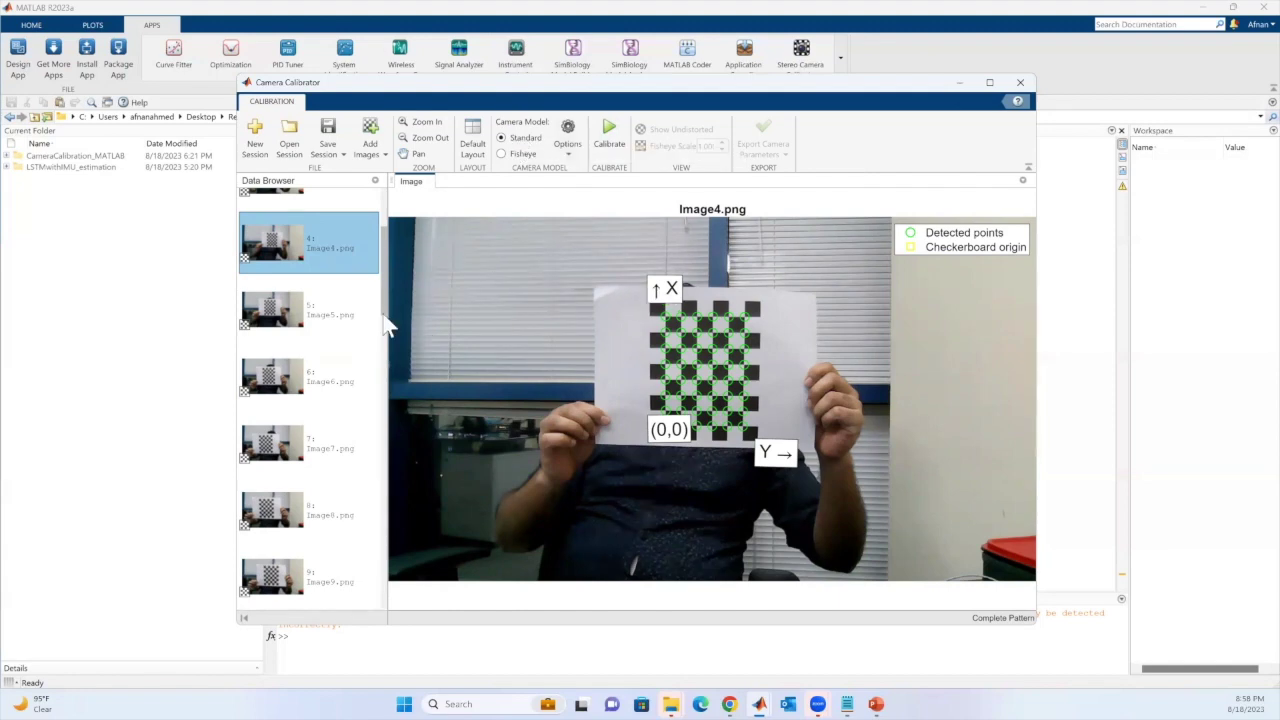
pyautogui.click(337, 305)
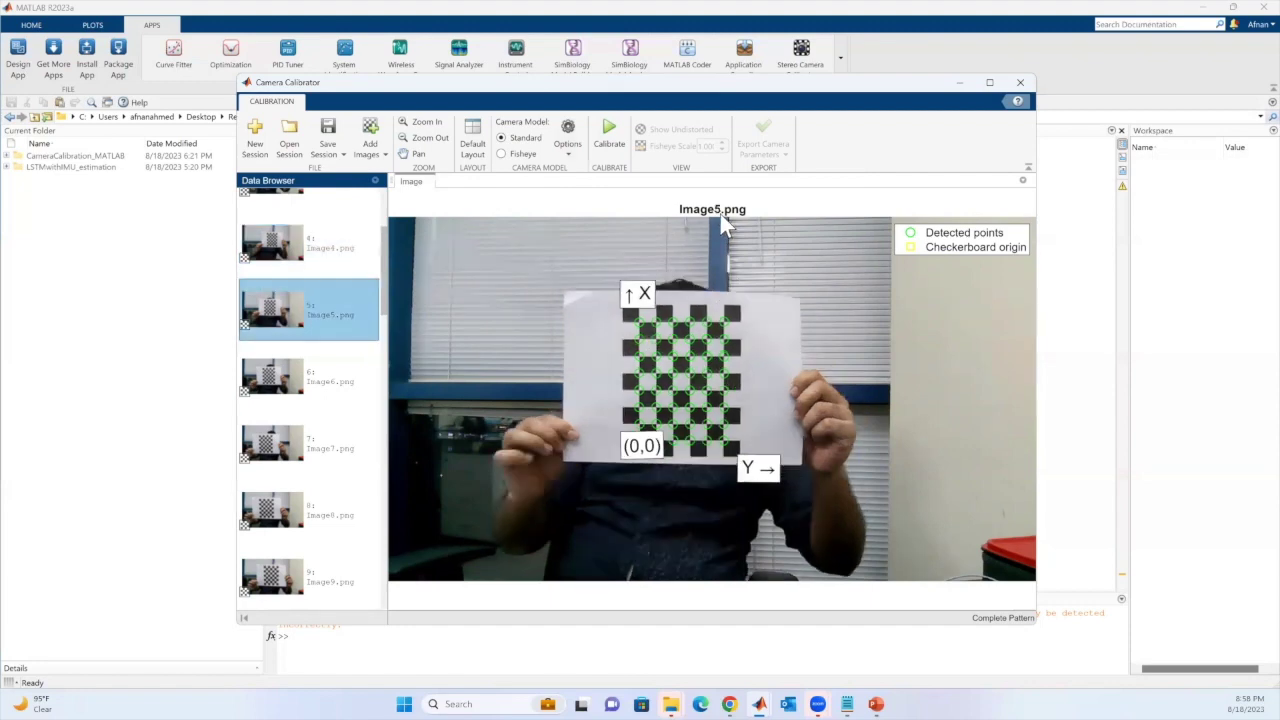
pyautogui.click(608, 135)
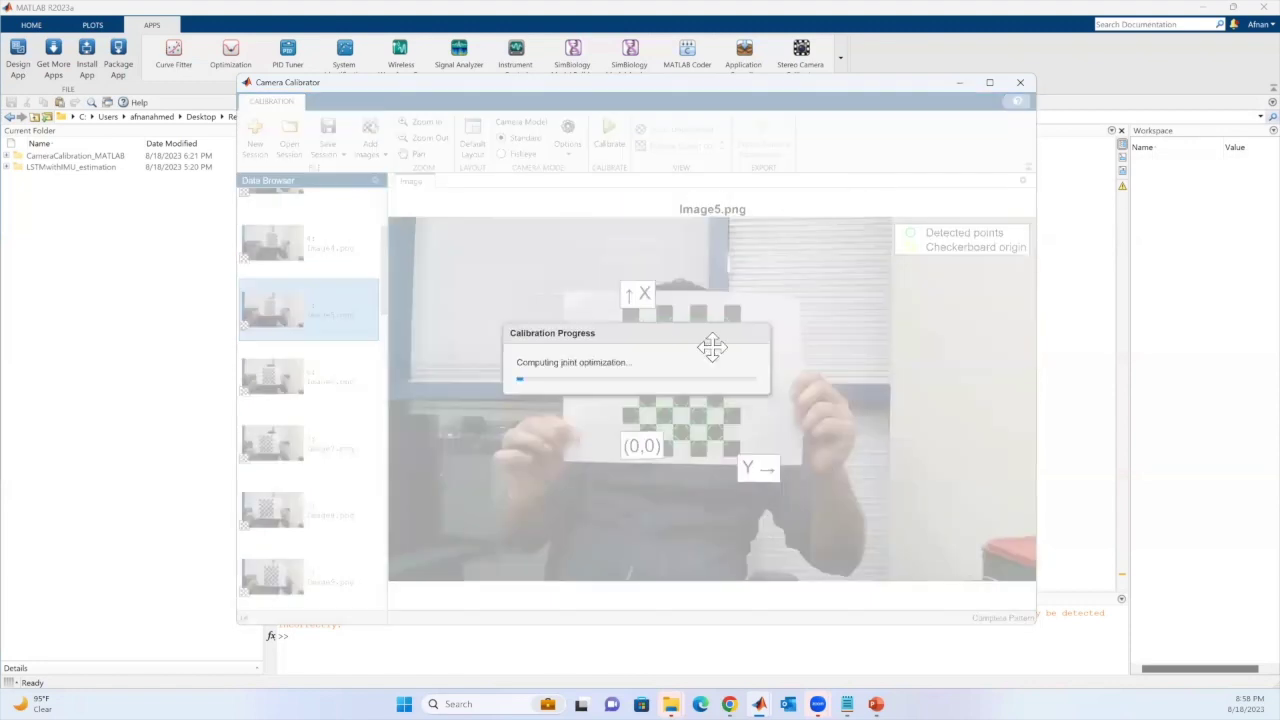